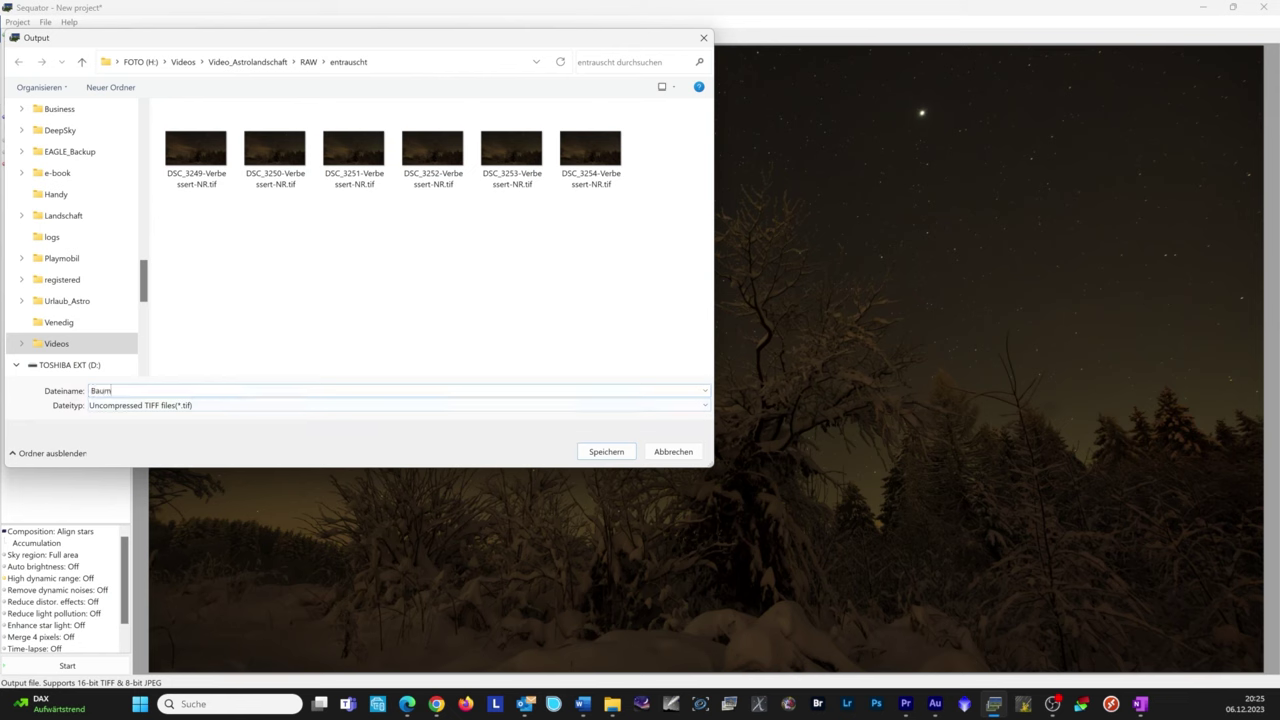
Step: Save the output file as Baum and set the composition to Align stars with Freeze ground
{"action": "left_click", "coordinate": [600, 451]}
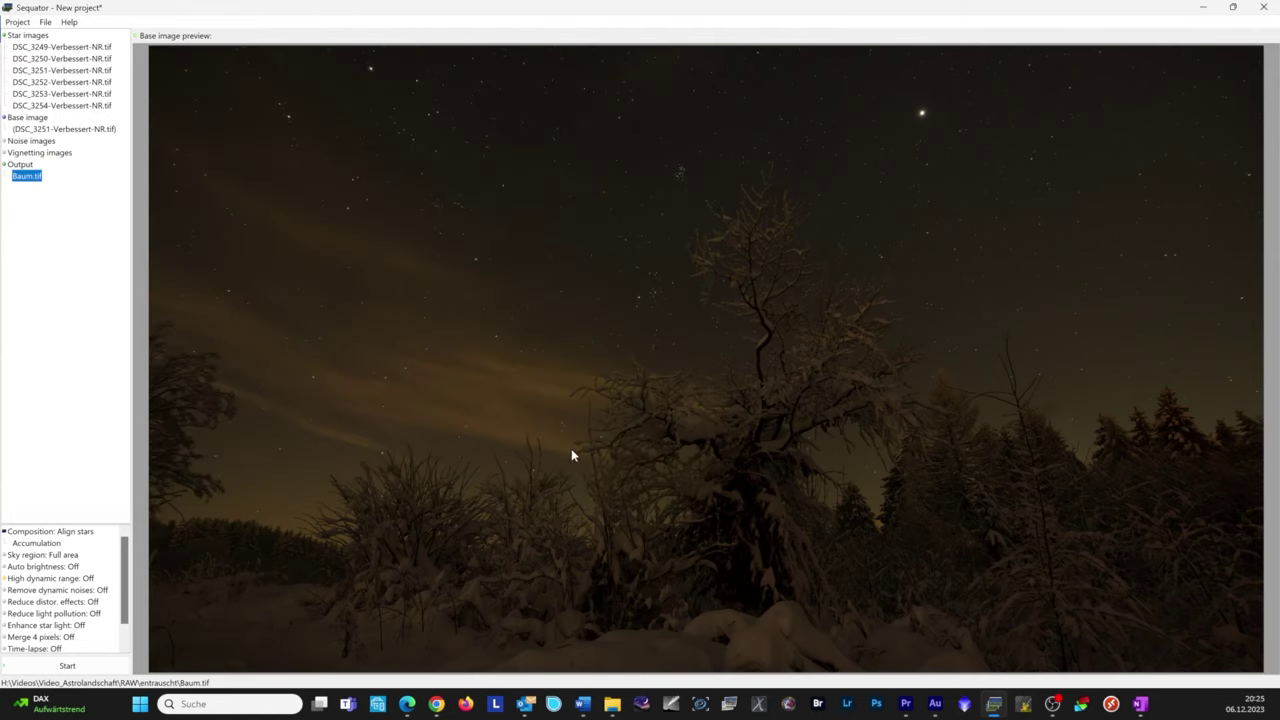
{"action": "left_click", "coordinate": [45, 533]}
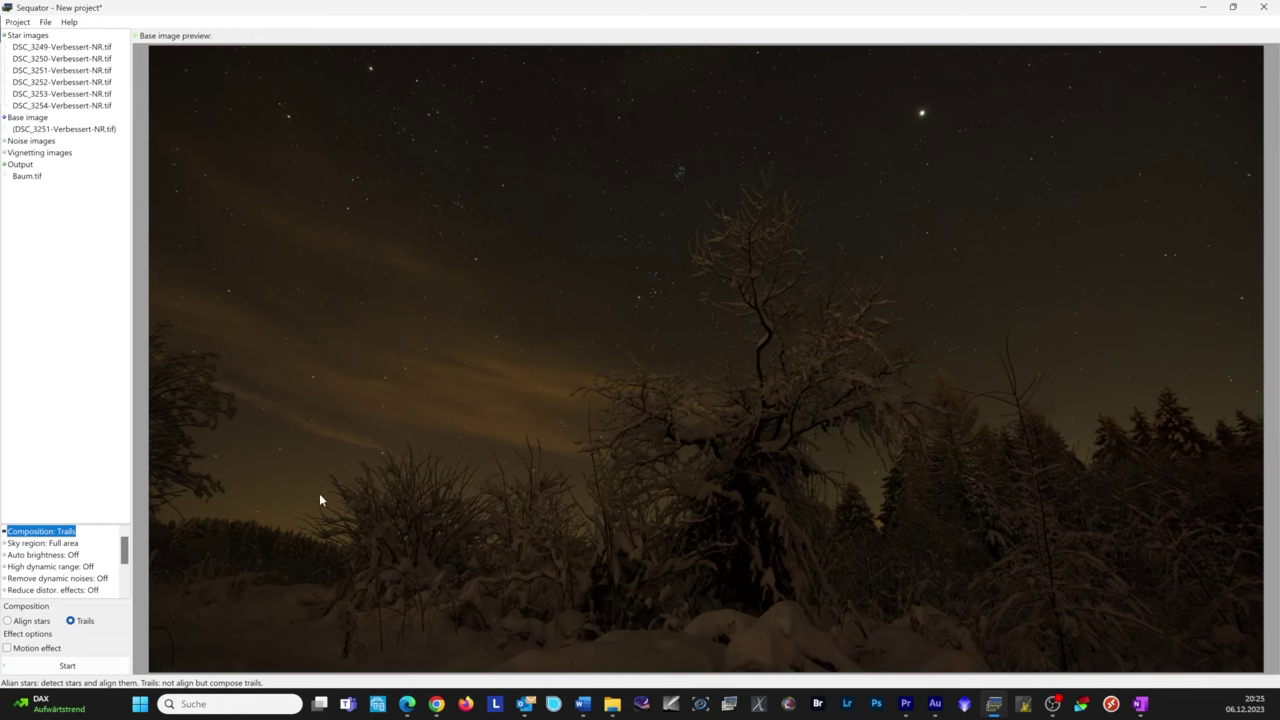
{"action": "left_click", "coordinate": [8, 621]}
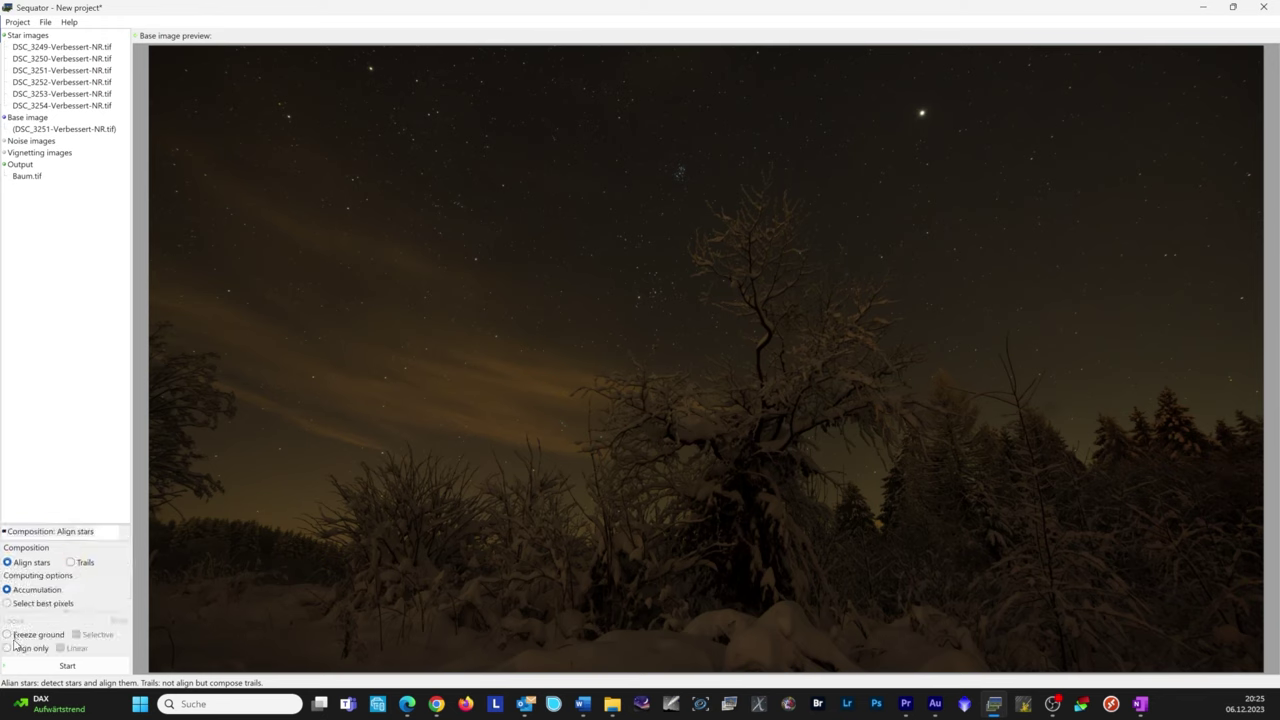
{"action": "left_click", "coordinate": [8, 636]}
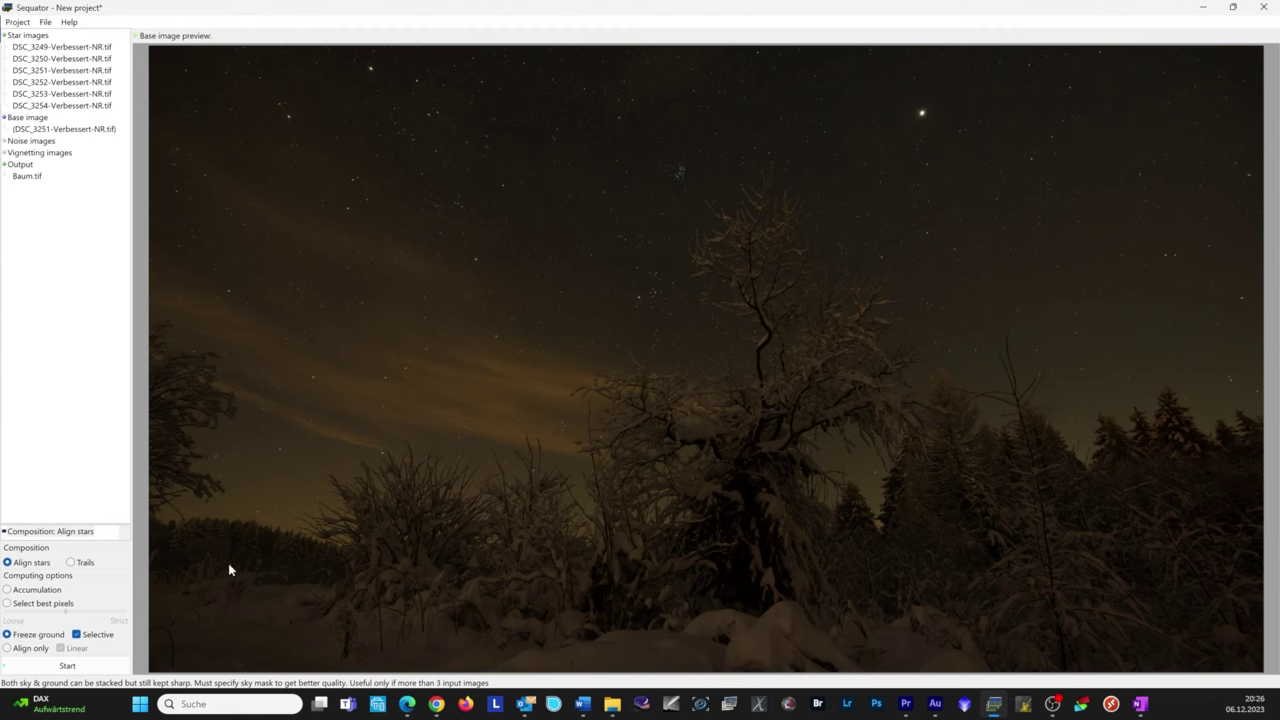
Step: Define the sky region with an irregular mask, brushing over the whole sky around the trees and above the horizon
{"action": "left_click", "coordinate": [113, 530]}
{"action": "left_click_drag", "start_coordinate": [110, 510], "coordinate": [100, 421]}
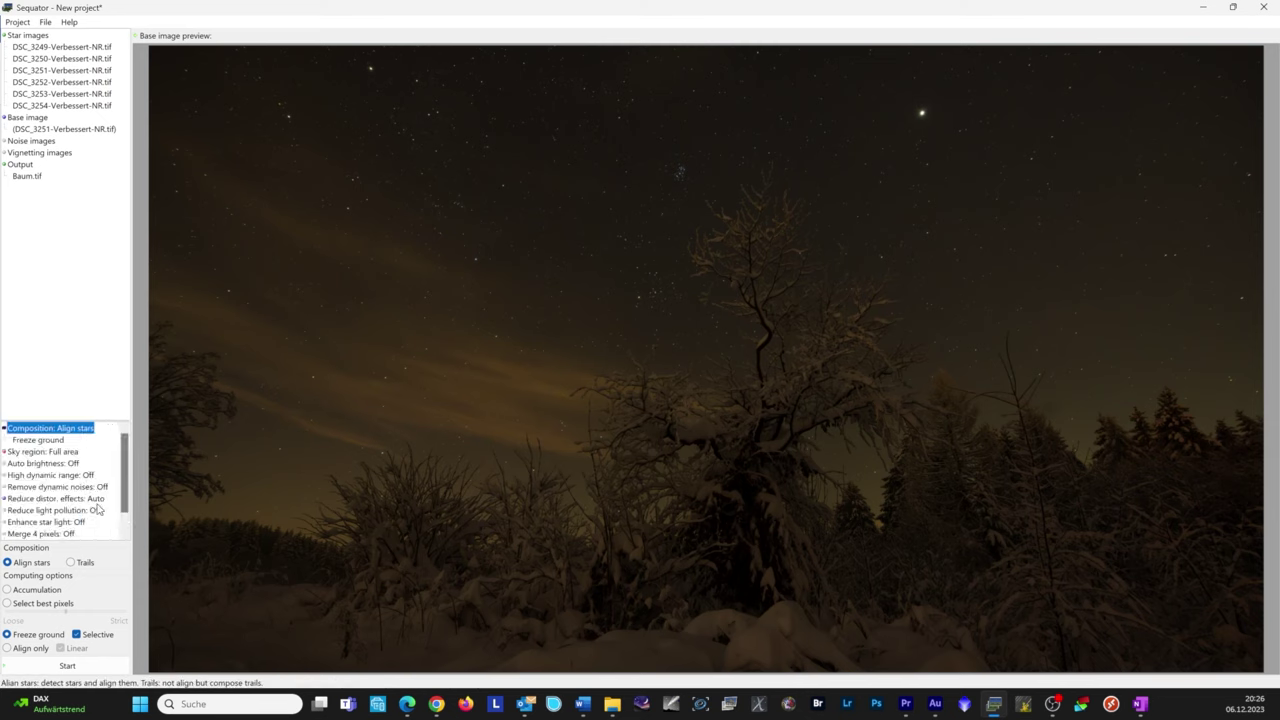
{"action": "left_click", "coordinate": [28, 455]}
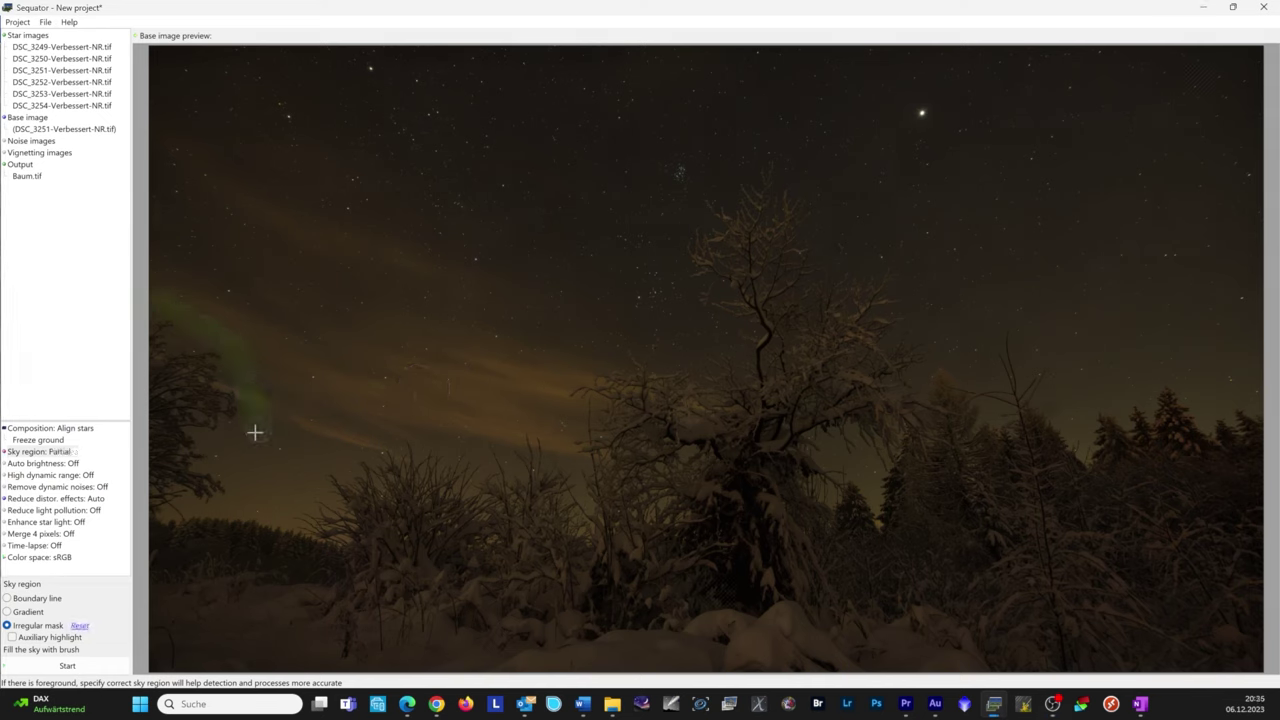
{"action": "mouse_move", "coordinate": [254, 432]}
{"action": "left_mouse_down"}
{"action": "mouse_move", "coordinate": [283, 503]}
{"action": "mouse_move", "coordinate": [443, 434]}
{"action": "mouse_move", "coordinate": [560, 414]}
{"action": "mouse_move", "coordinate": [686, 317]}
{"action": "mouse_move", "coordinate": [676, 290]}
{"action": "mouse_move", "coordinate": [696, 168]}
{"action": "mouse_move", "coordinate": [929, 243]}
{"action": "mouse_move", "coordinate": [977, 360]}
{"action": "mouse_move", "coordinate": [1036, 350]}
{"action": "mouse_move", "coordinate": [1054, 371]}
{"action": "mouse_move", "coordinate": [1154, 371]}
{"action": "mouse_move", "coordinate": [1252, 392]}
{"action": "left_mouse_up"}
{"action": "mouse_move", "coordinate": [203, 274]}
{"action": "left_mouse_down"}
{"action": "mouse_move", "coordinate": [343, 407]}
{"action": "mouse_move", "coordinate": [634, 197]}
{"action": "mouse_move", "coordinate": [1014, 271]}
{"action": "mouse_move", "coordinate": [1077, 386]}
{"action": "mouse_move", "coordinate": [1083, 308]}
{"action": "mouse_move", "coordinate": [211, 174]}
{"action": "mouse_move", "coordinate": [969, 154]}
{"action": "mouse_move", "coordinate": [206, 151]}
{"action": "mouse_move", "coordinate": [384, 187]}
{"action": "left_mouse_up"}
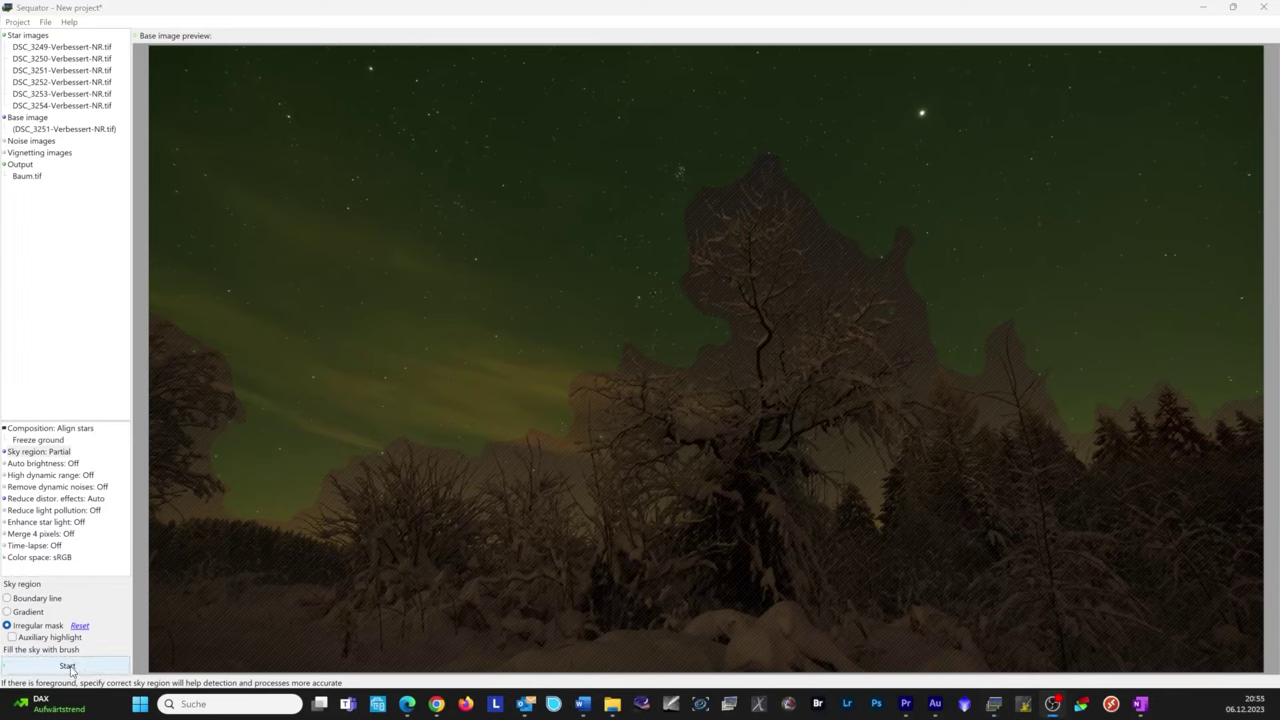
Step: Run the stacking of the star images and close the processing log
{"action": "left_click", "coordinate": [68, 666]}
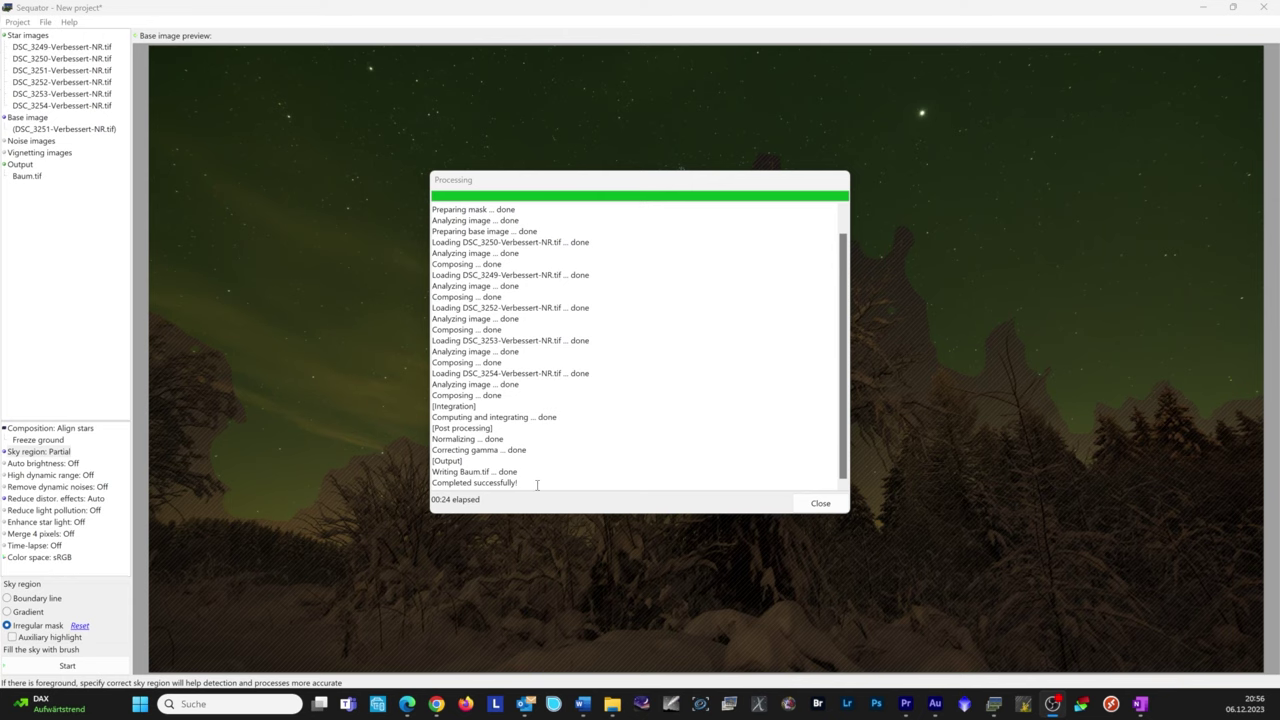
{"action": "left_click", "coordinate": [820, 503]}
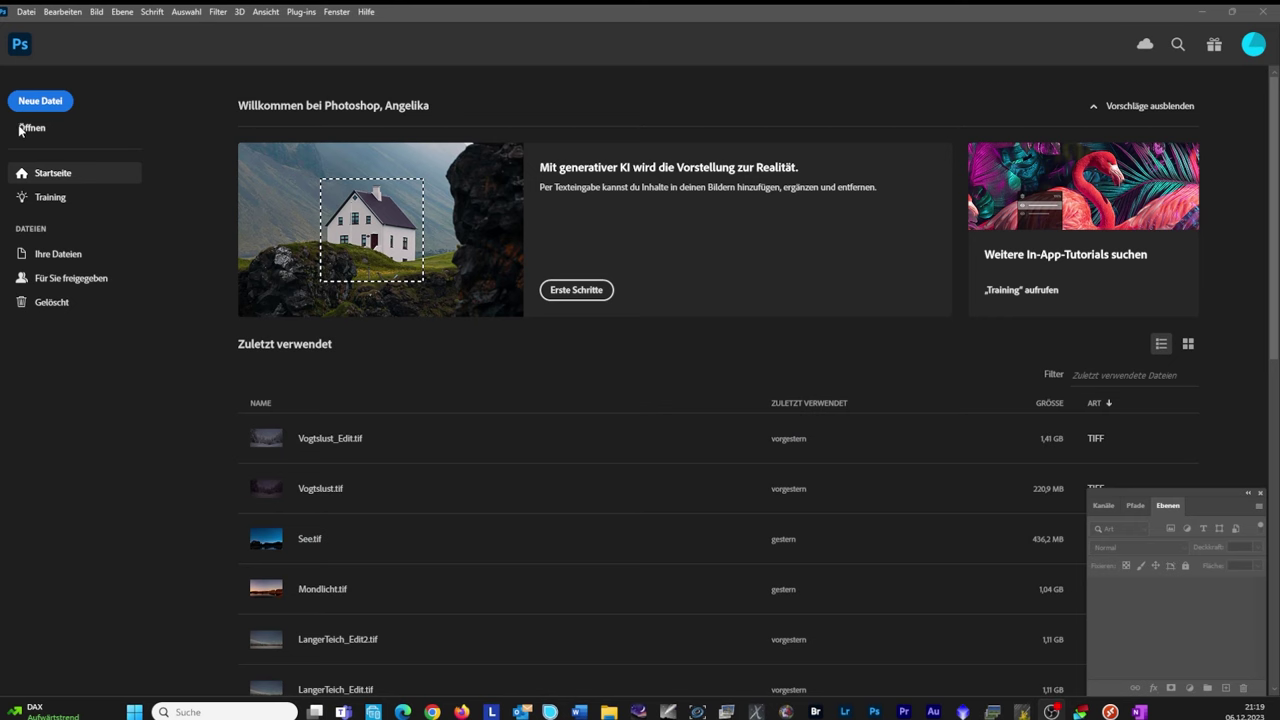
Step: Open Baum.tif in Photoshop with document colours converted to the working space, and crop it to the 16:9 frame
{"action": "left_click", "coordinate": [22, 128]}
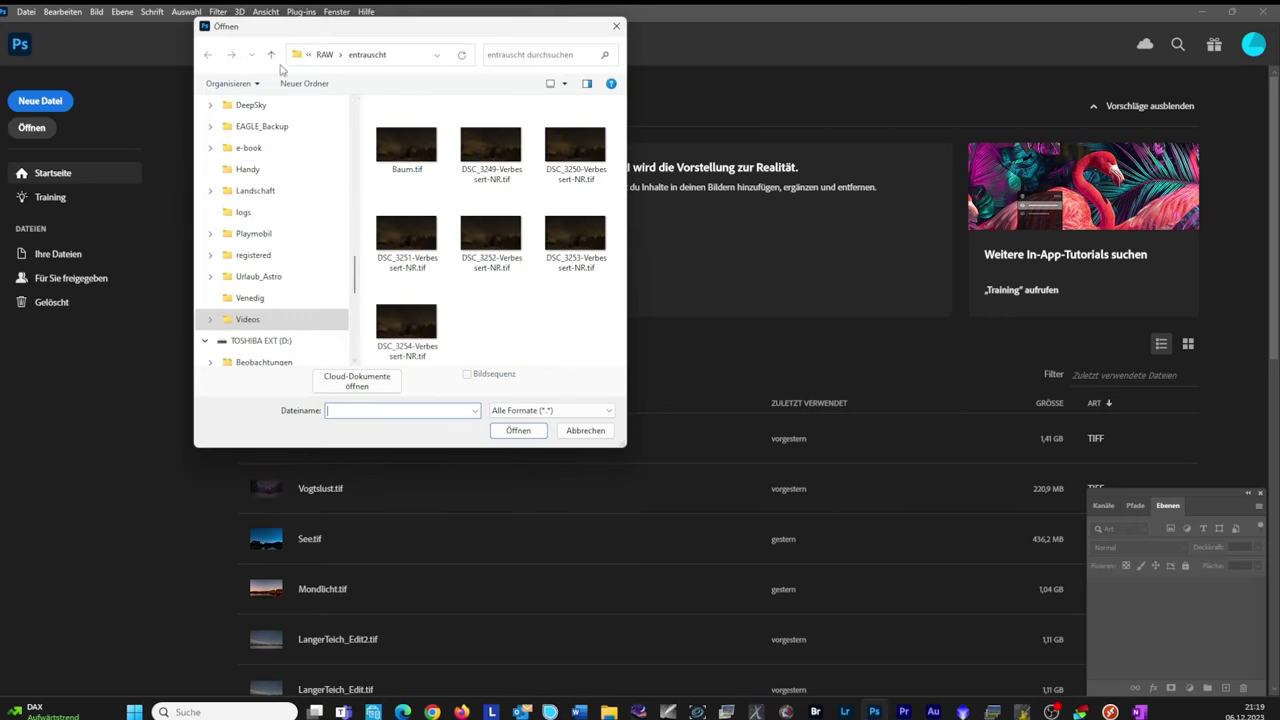
{"action": "double_click", "coordinate": [410, 150]}
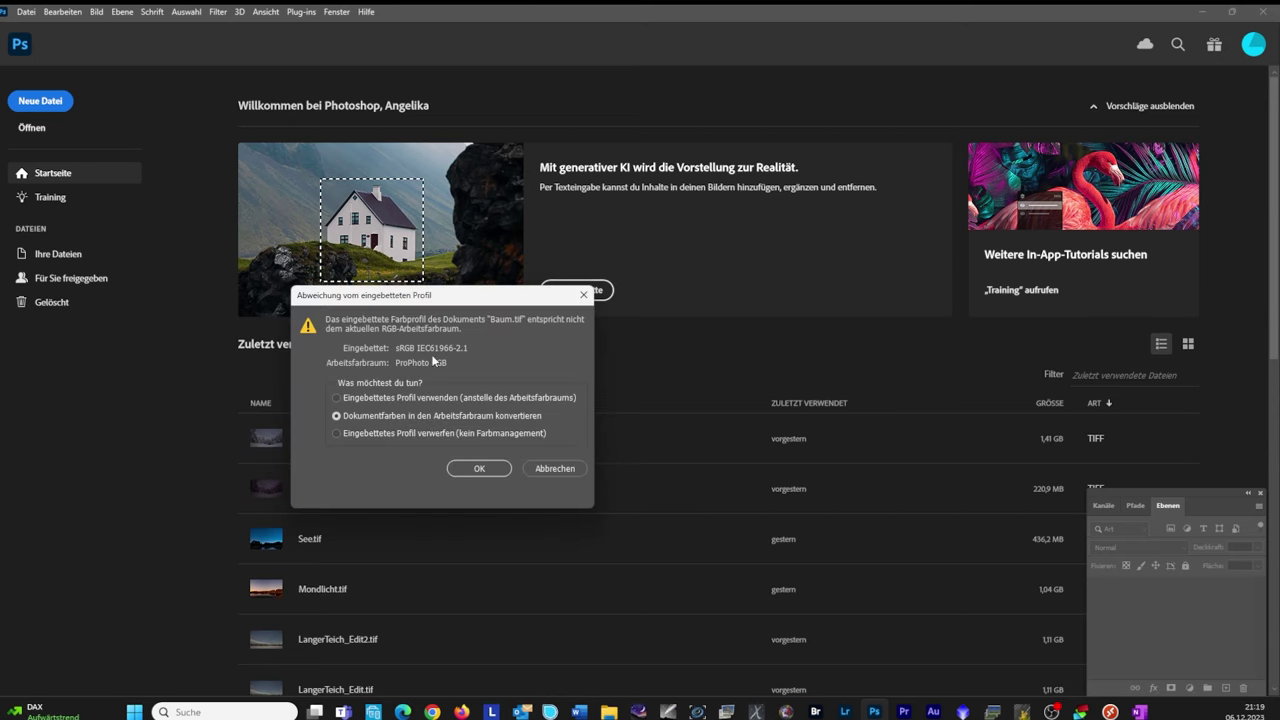
{"action": "left_click", "coordinate": [472, 471]}
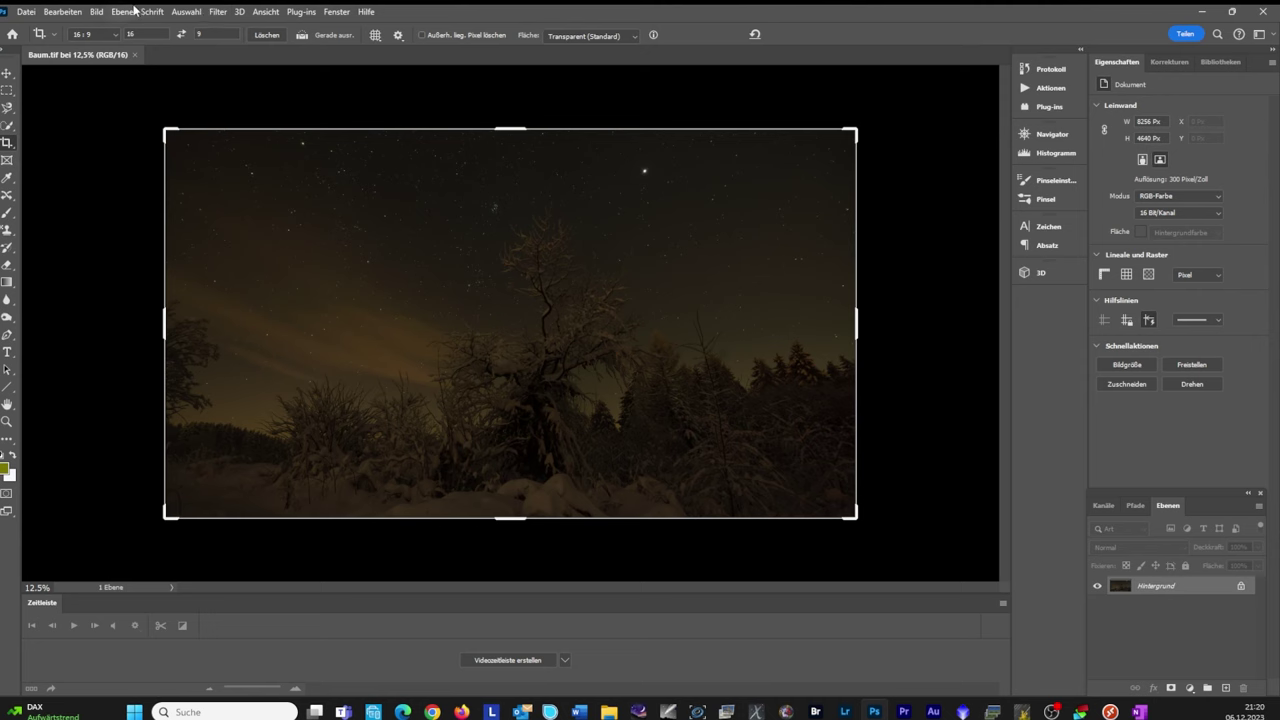
{"action": "left_click", "coordinate": [96, 11]}
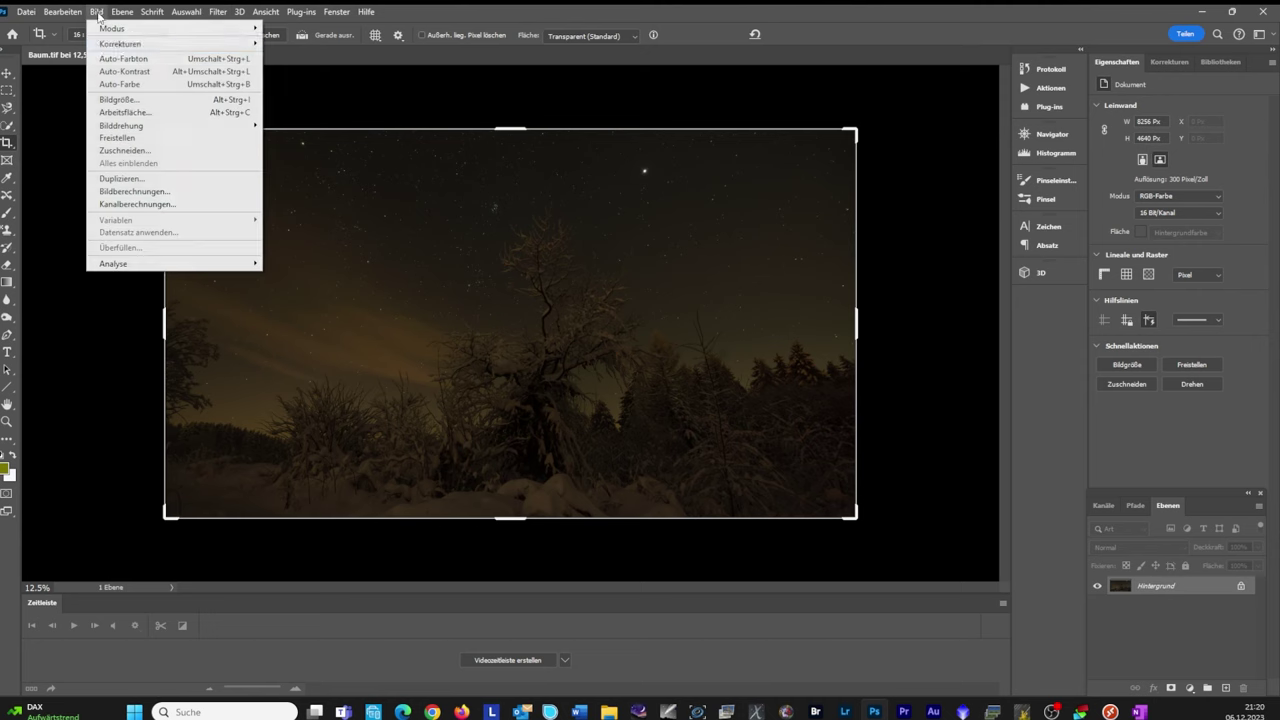
{"action": "left_click", "coordinate": [116, 137]}
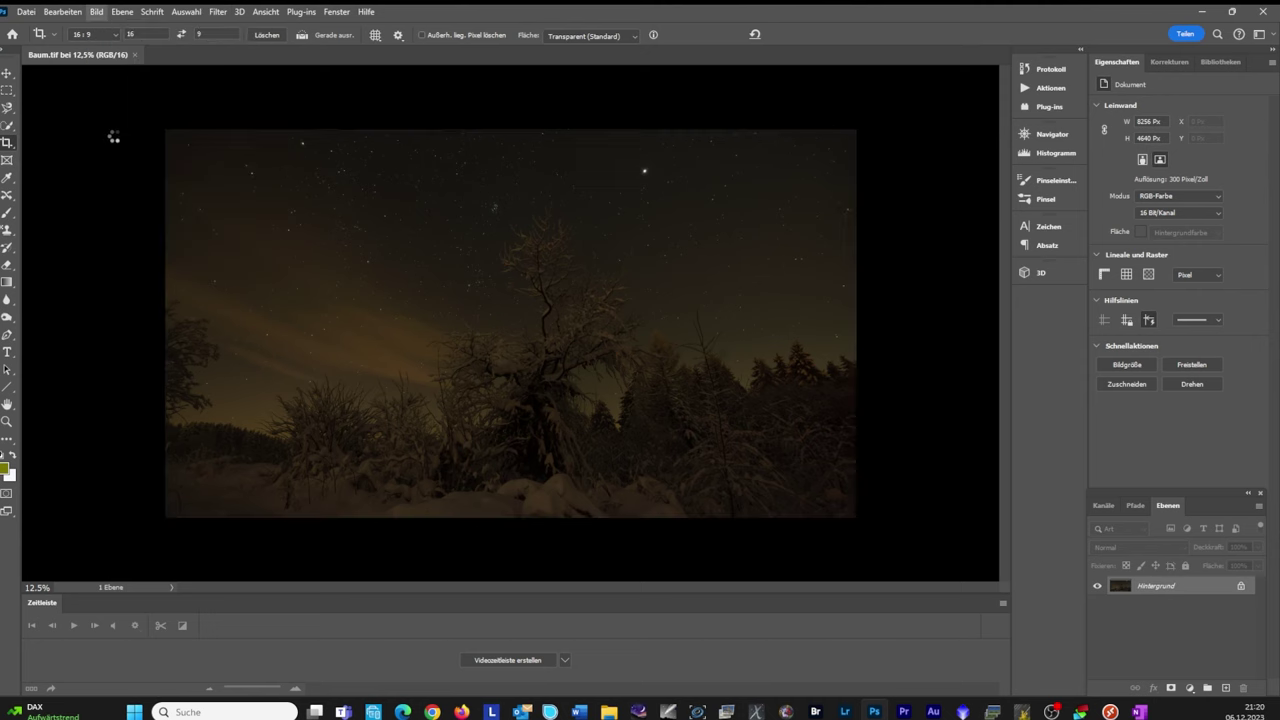
Step: Duplicate the image layer under the name CR
{"action": "left_click", "coordinate": [125, 12]}
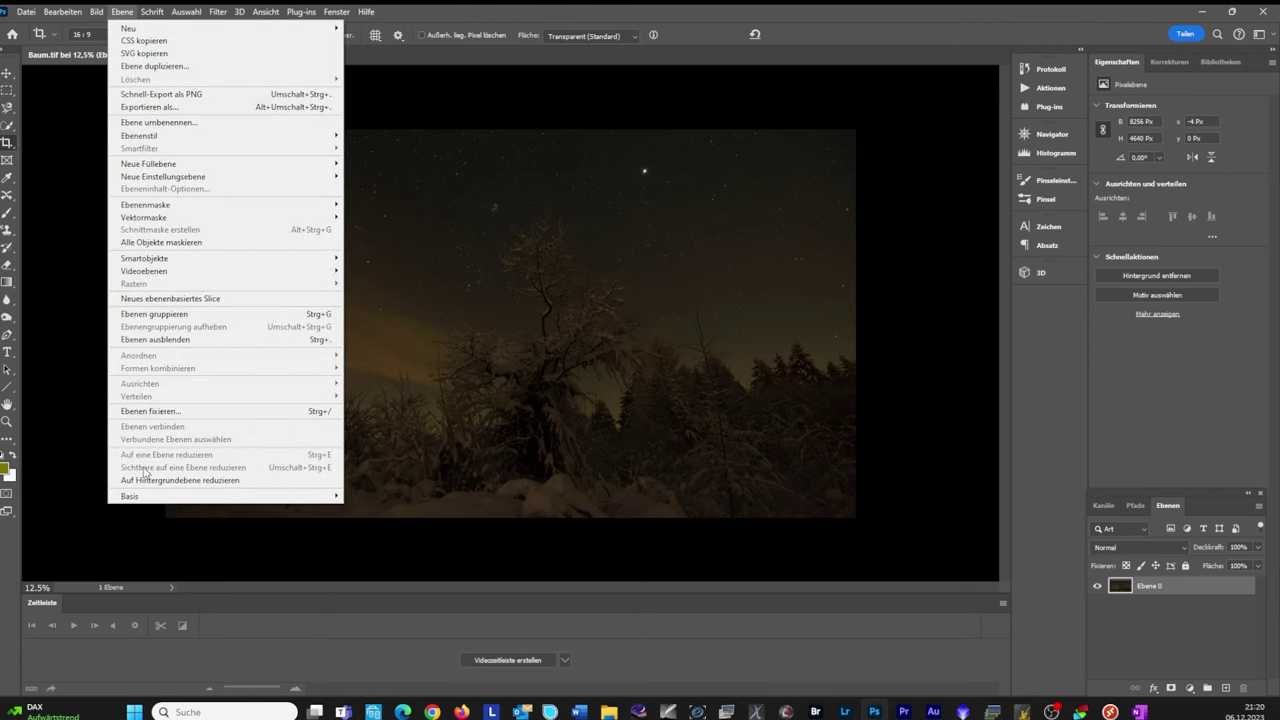
{"action": "left_click", "coordinate": [63, 12]}
{"action": "mouse_move", "coordinate": [122, 12]}
{"action": "left_click", "coordinate": [141, 68]}
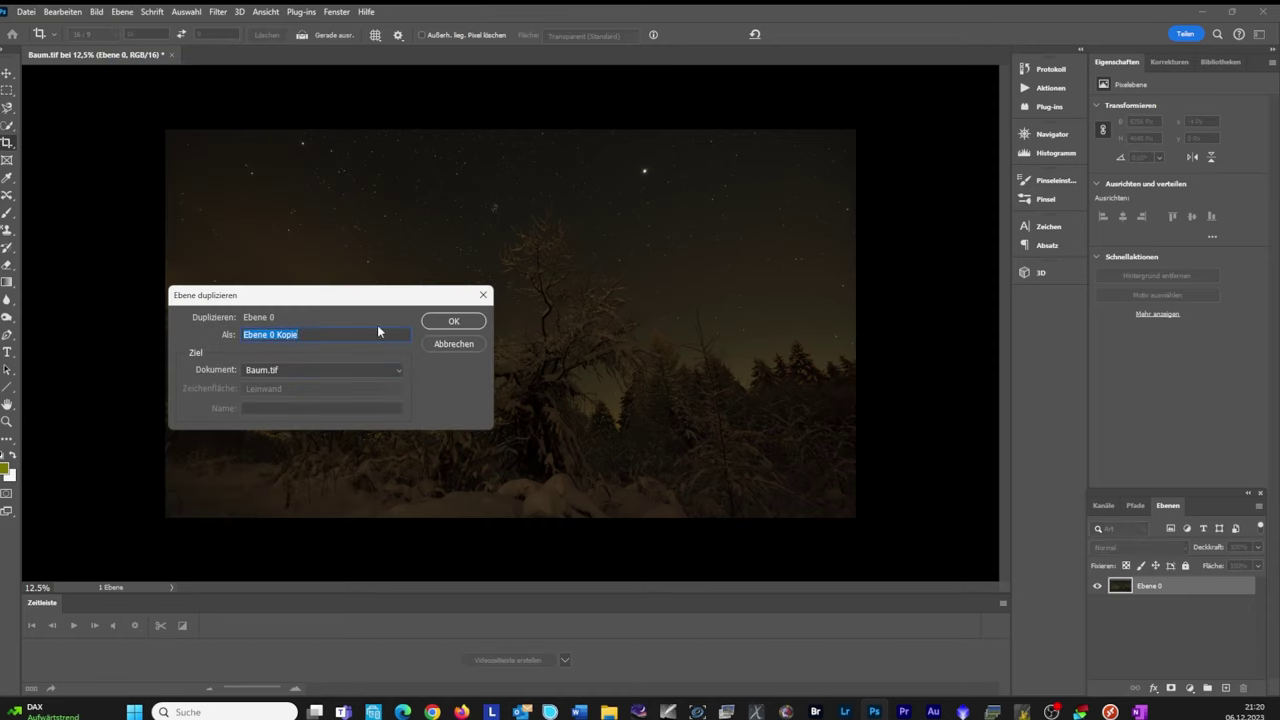
{"action": "type", "text": "CR"}
{"action": "left_click", "coordinate": [445, 321]}
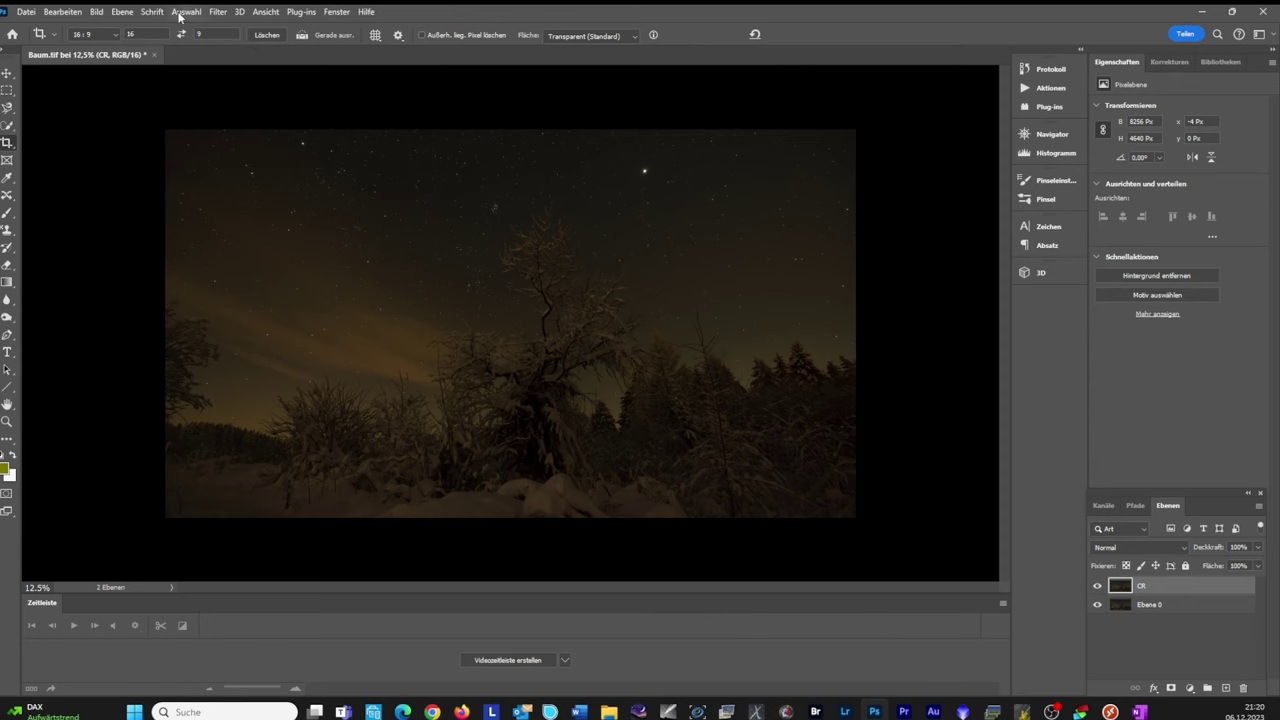
Step: Apply the lens correction filter (Objektivkorrektur) to the CR layer with camera model Z 7 and lens model 14.0-24.0 mm f/2.8
{"action": "left_click", "coordinate": [216, 14]}
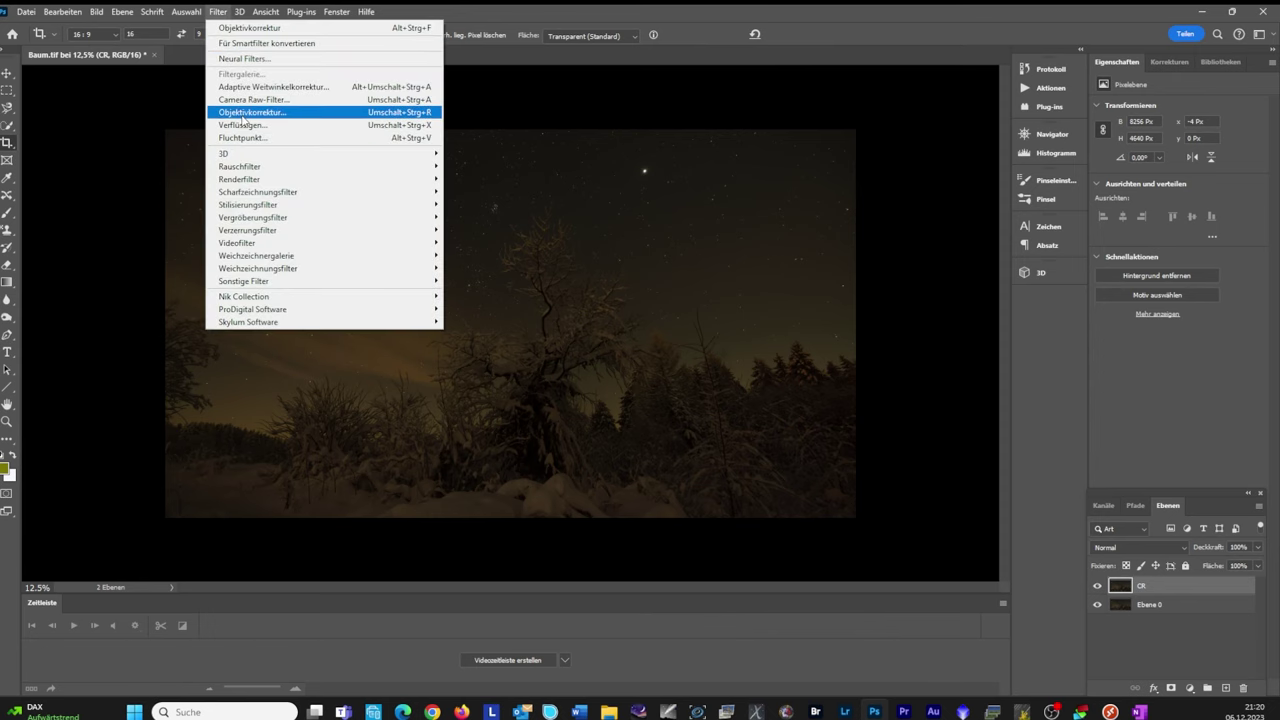
{"action": "left_click", "coordinate": [244, 114]}
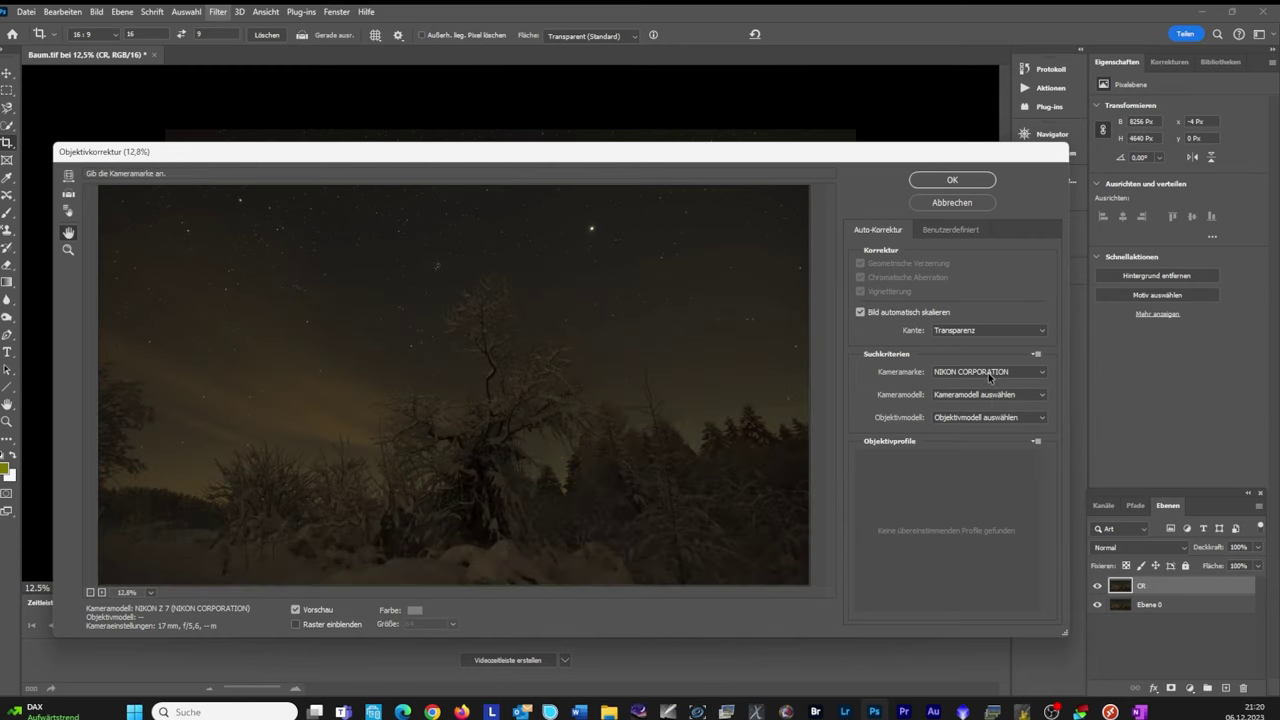
{"action": "left_click", "coordinate": [990, 399]}
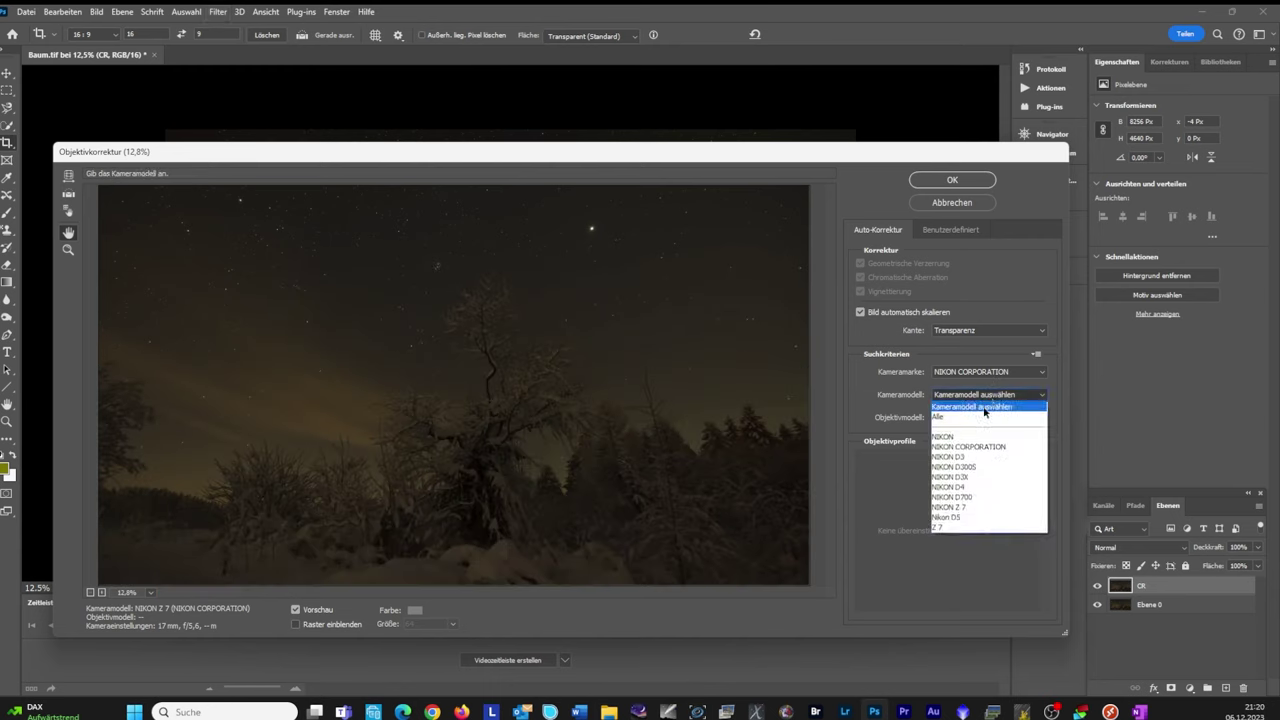
{"action": "left_click", "coordinate": [953, 530]}
{"action": "left_click", "coordinate": [966, 419]}
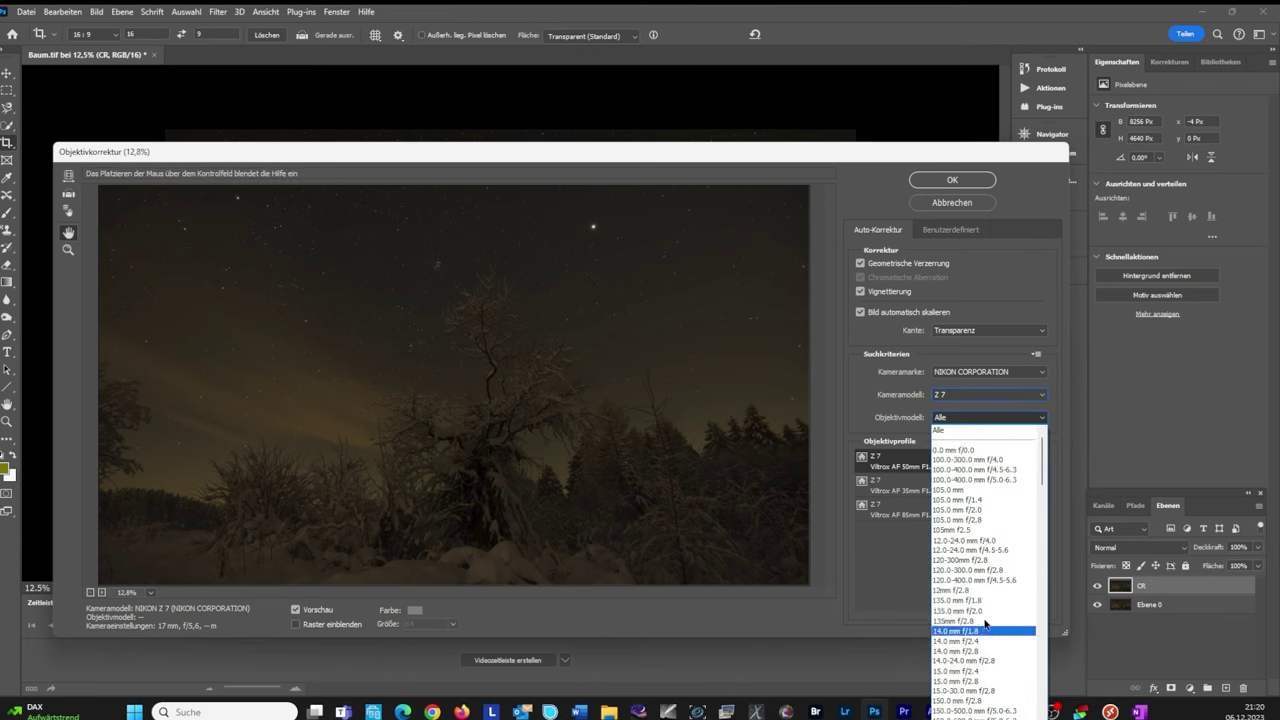
{"action": "left_click", "coordinate": [988, 663]}
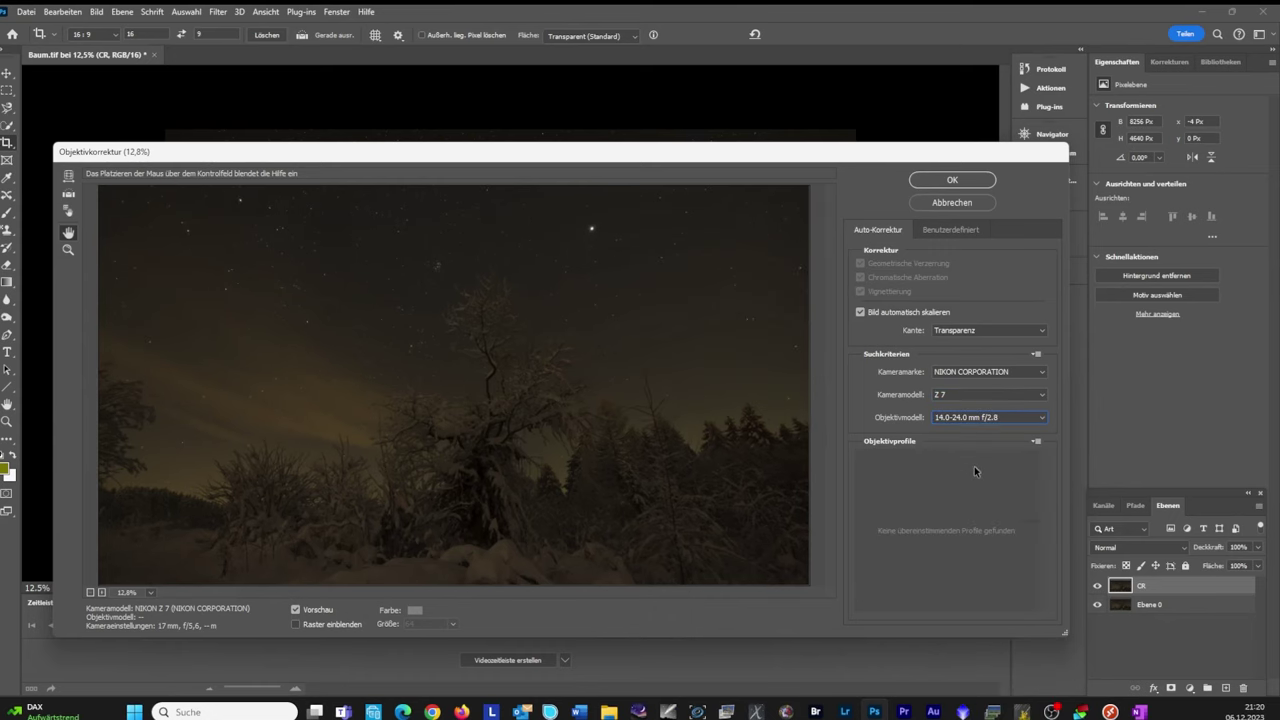
{"action": "left_click", "coordinate": [975, 181]}
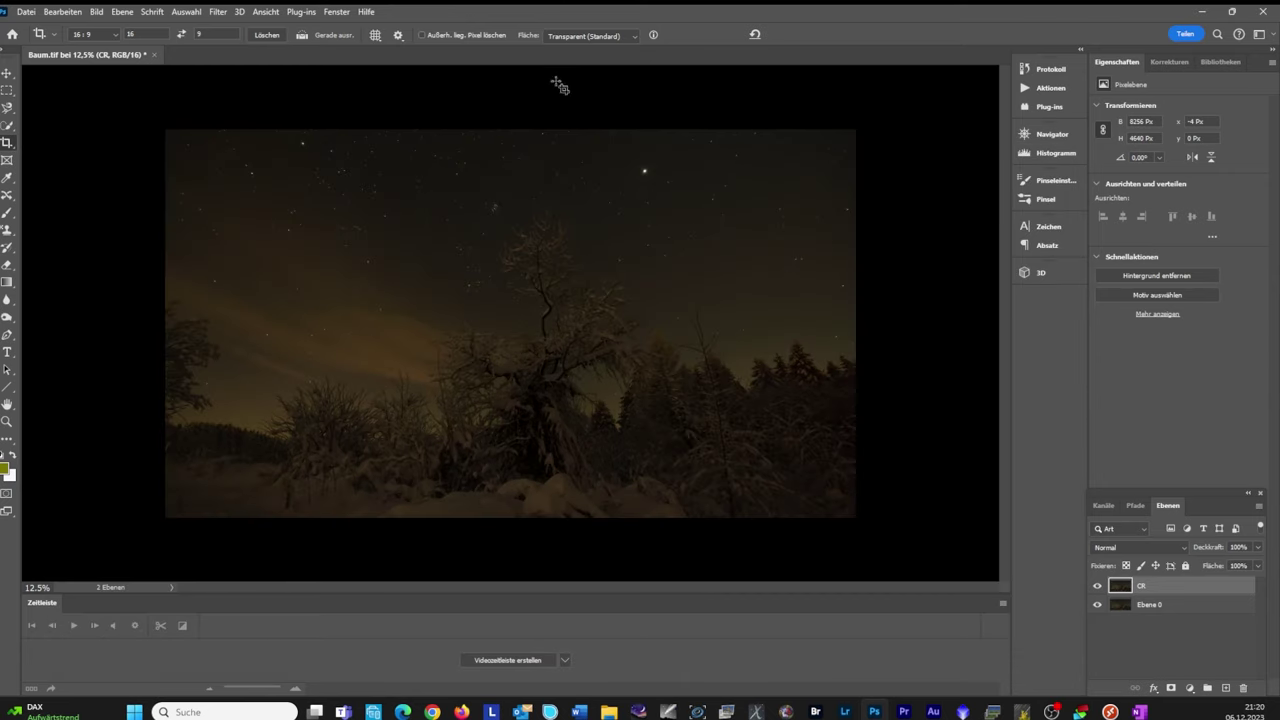
Step: In the Camera Raw filter, set exposure to +1,40, contrast to +18, highlights to -71 and whites to +40
{"action": "left_click", "coordinate": [217, 12]}
{"action": "left_click", "coordinate": [266, 102]}
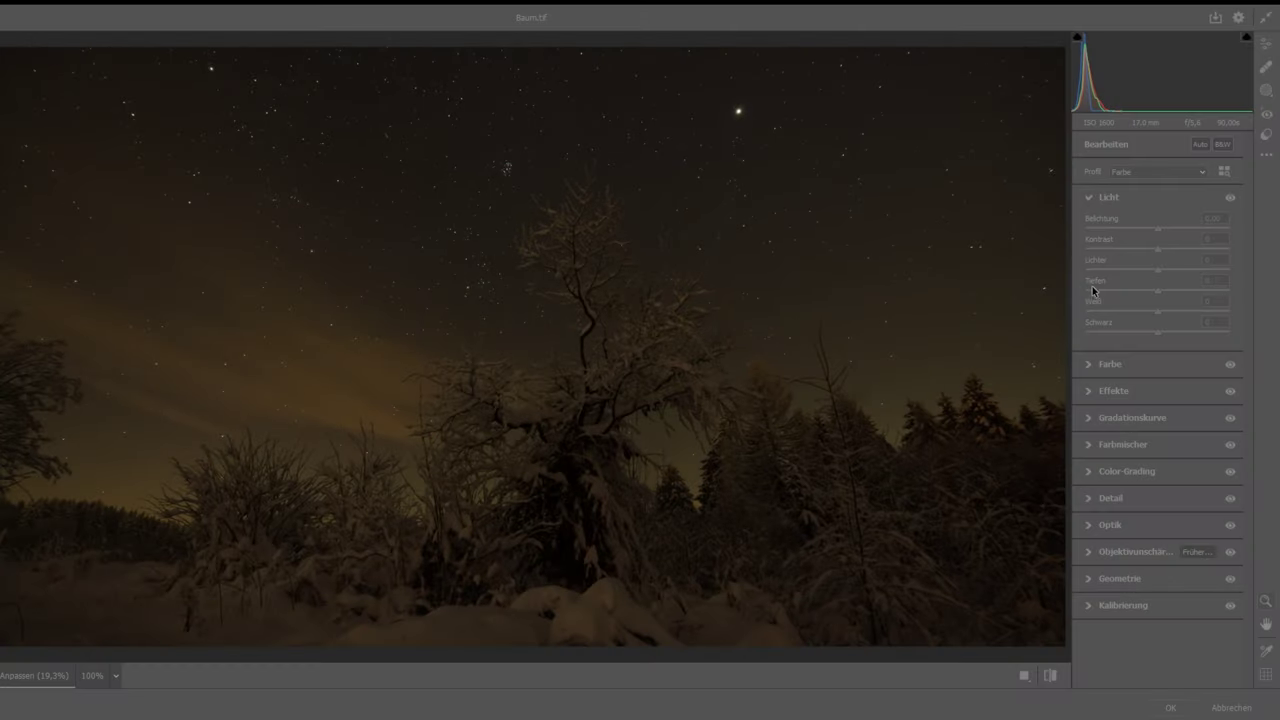
{"action": "left_click", "coordinate": [1129, 198]}
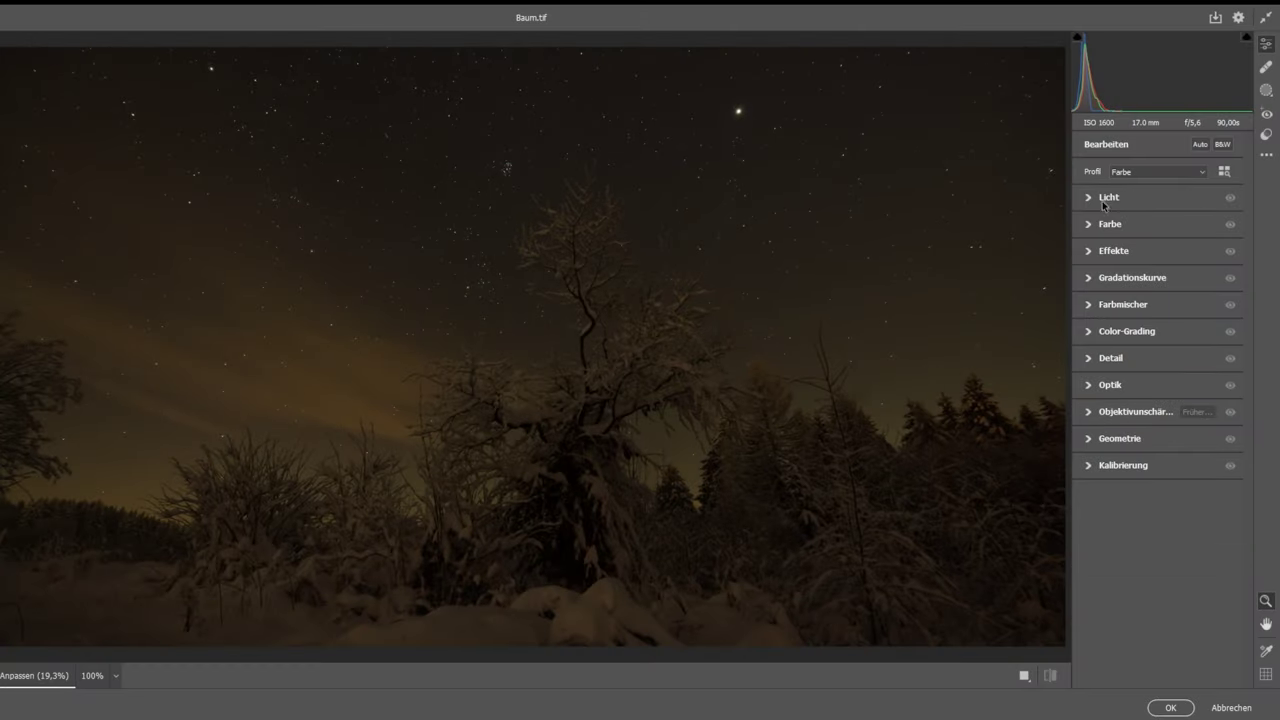
{"action": "left_click", "coordinate": [1089, 200]}
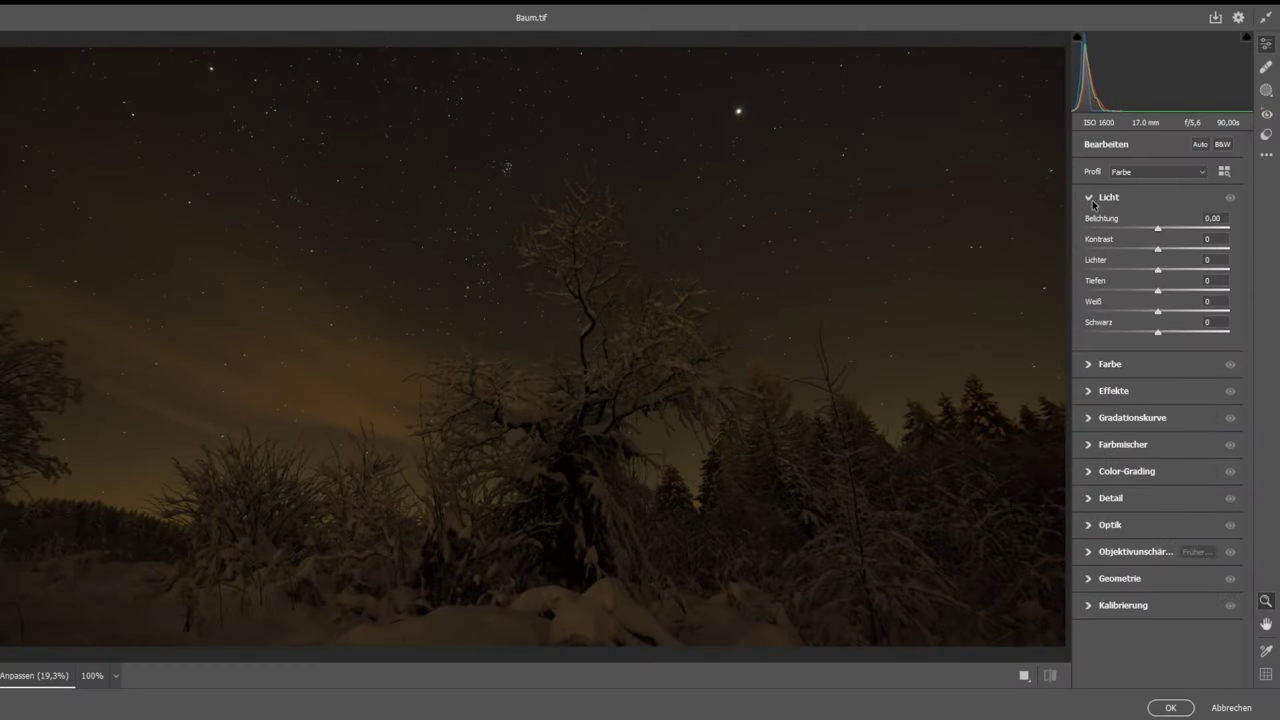
{"action": "left_click_drag", "start_coordinate": [1157, 230], "coordinate": [1176, 229]}
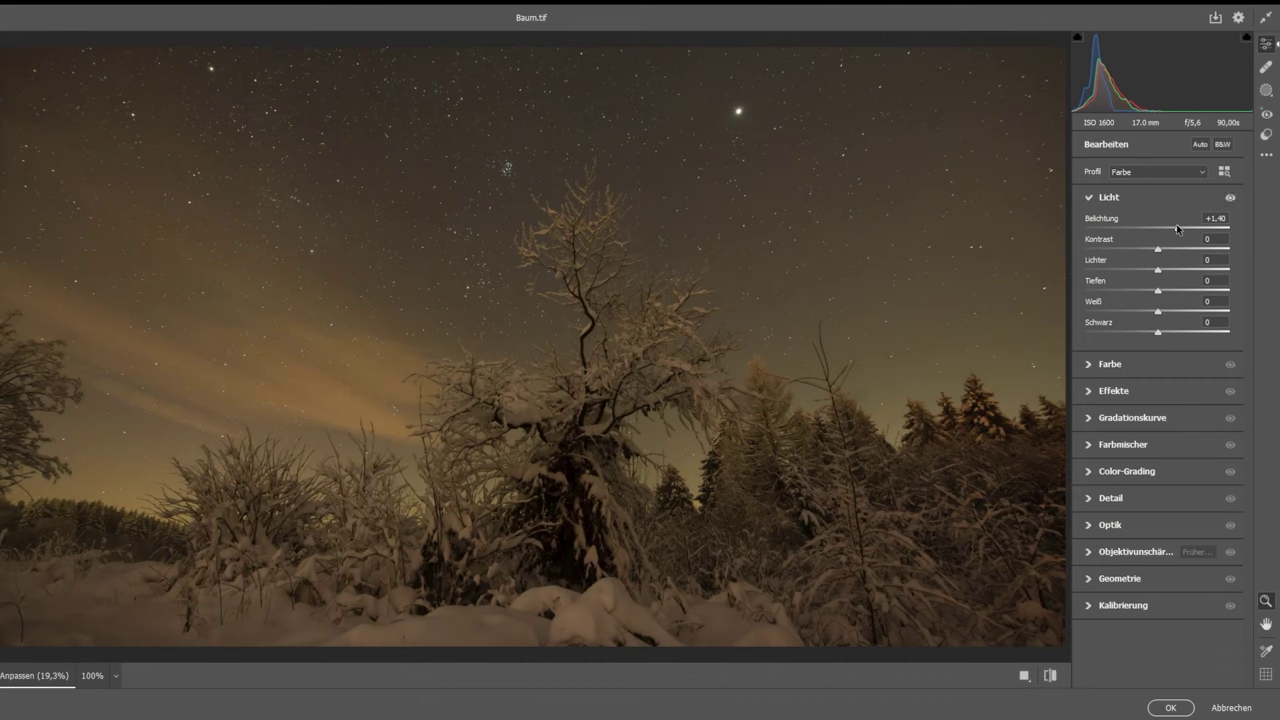
{"action": "left_click_drag", "start_coordinate": [1157, 253], "coordinate": [1169, 254]}
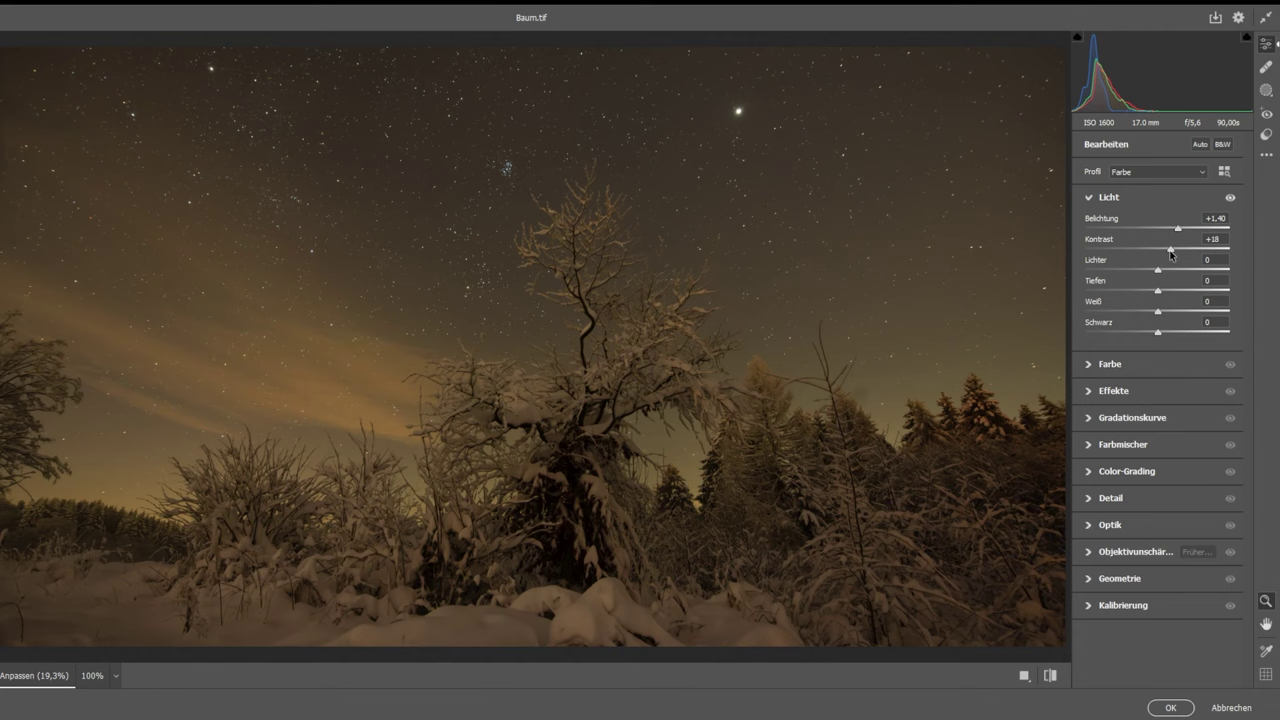
{"action": "left_click_drag", "start_coordinate": [1158, 276], "coordinate": [1106, 286]}
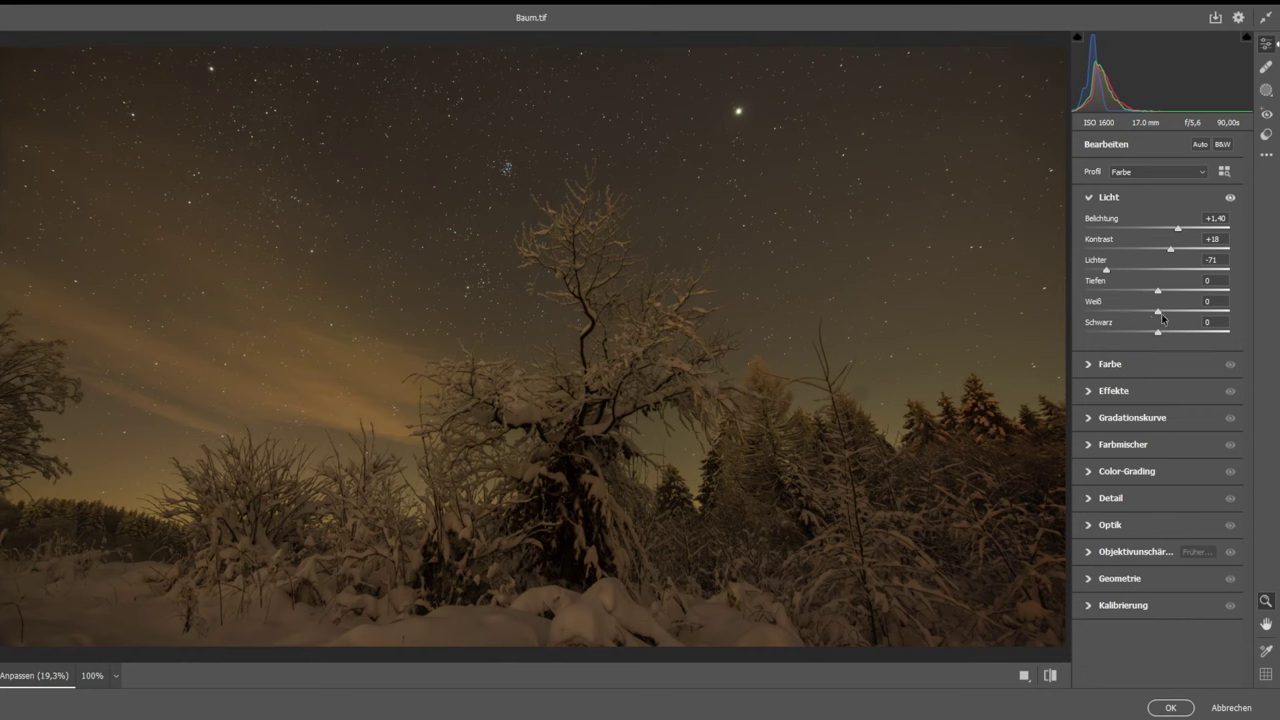
{"action": "left_click_drag", "start_coordinate": [1158, 316], "coordinate": [1187, 314]}
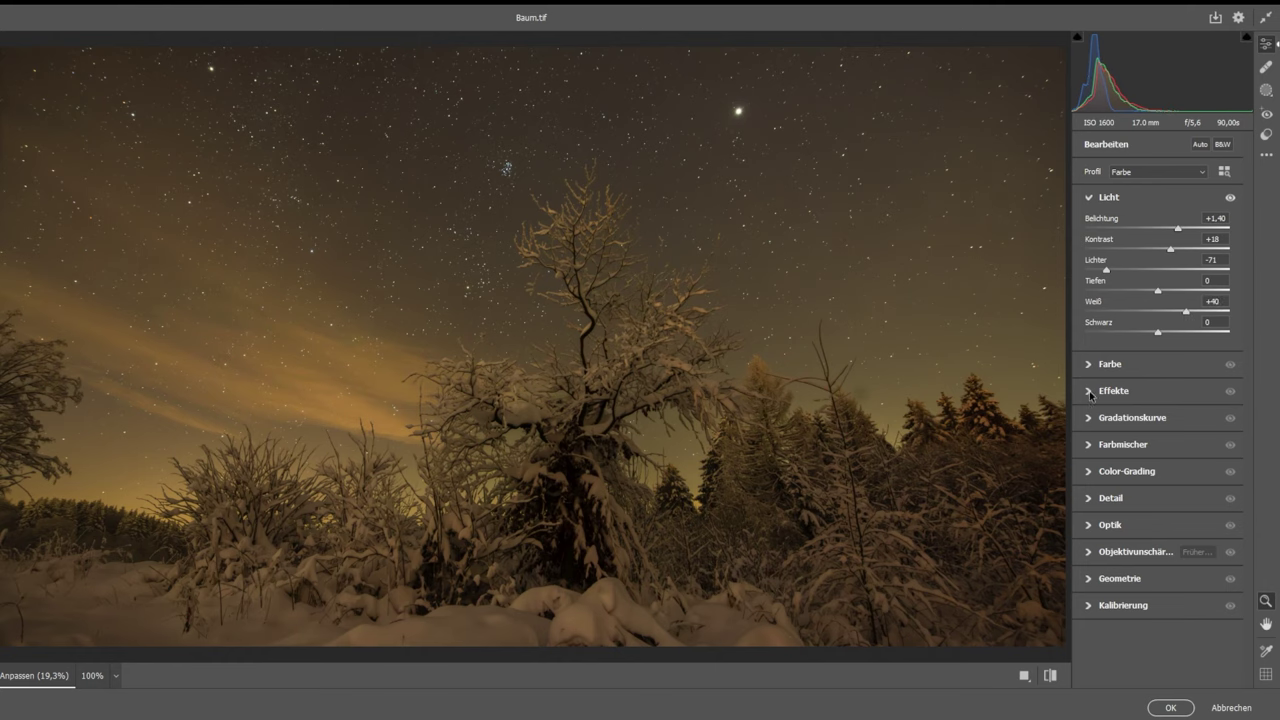
Step: Sample the white balance on the central tree's trunk and adjust the colour temperature to -37
{"action": "left_click", "coordinate": [1088, 366]}
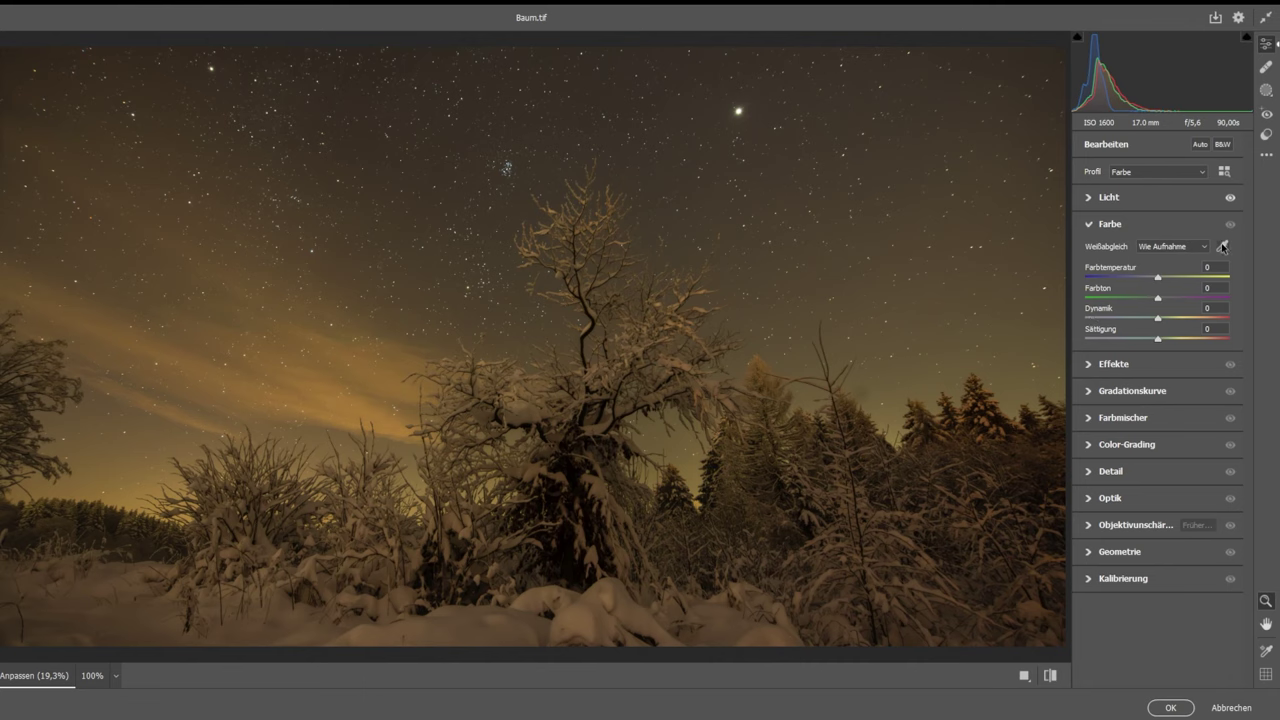
{"action": "left_click", "coordinate": [1223, 246]}
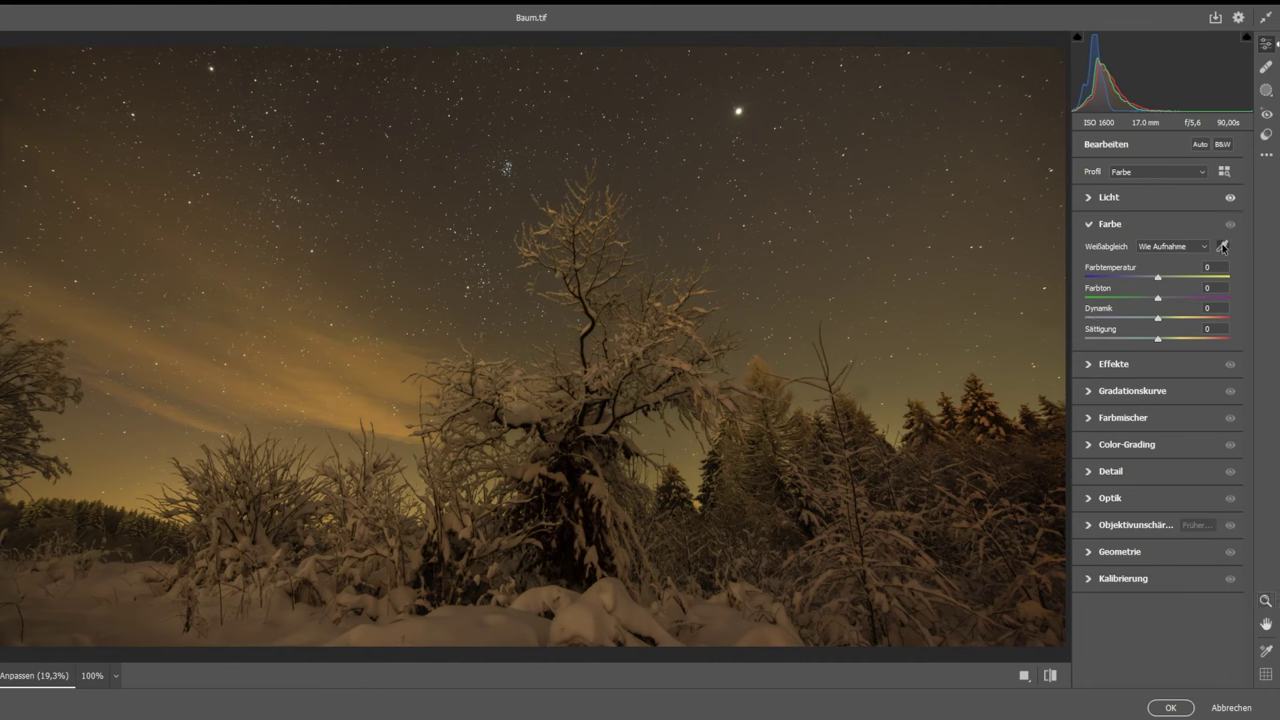
{"action": "left_click", "coordinate": [577, 539]}
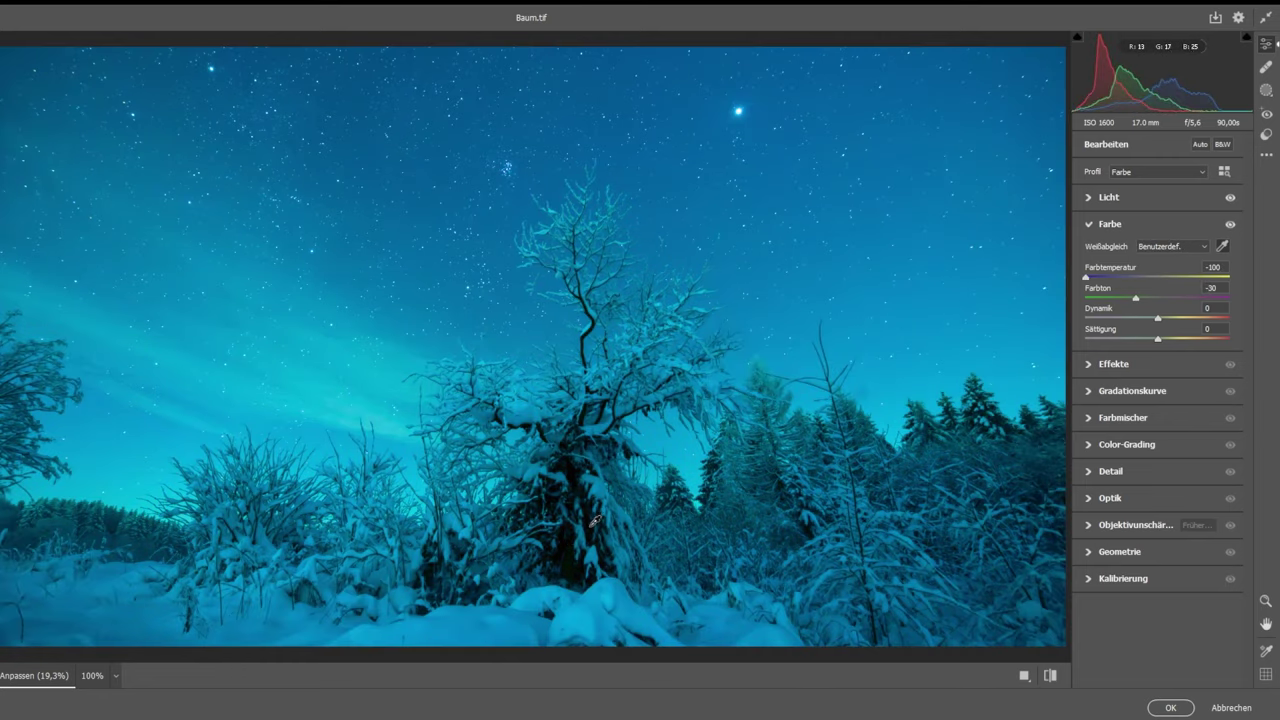
{"action": "left_click", "coordinate": [596, 519]}
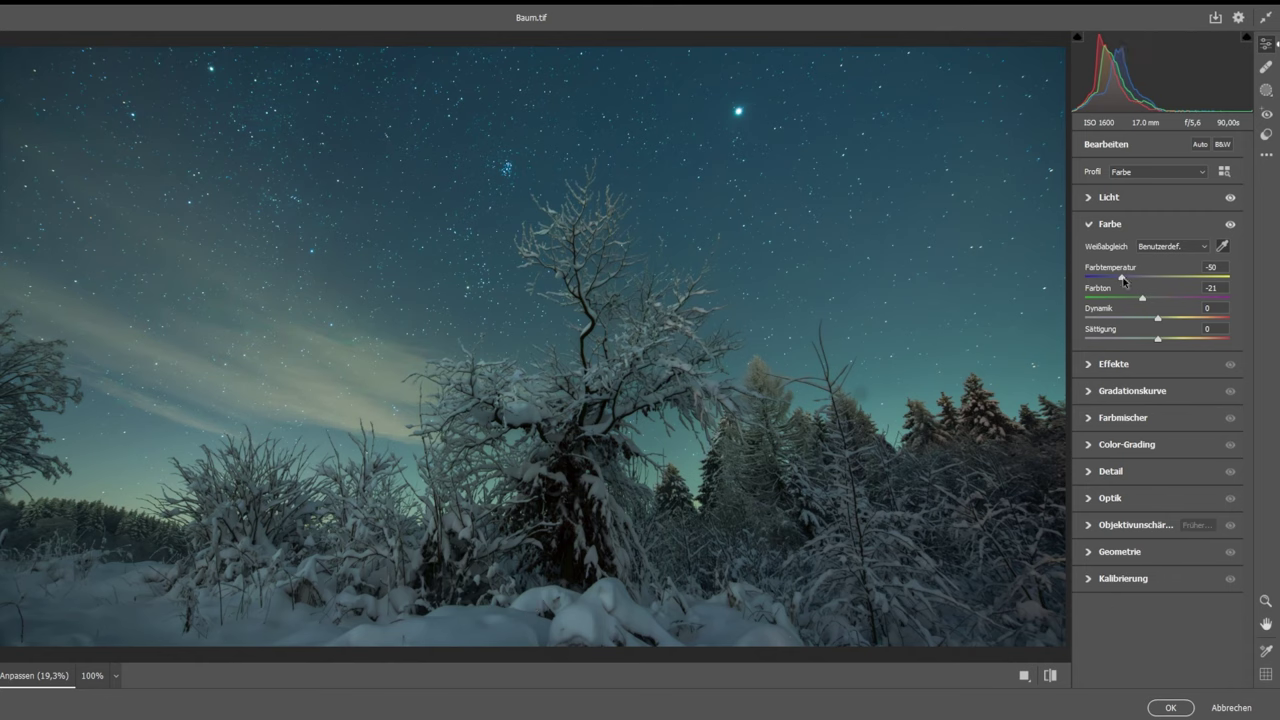
{"action": "left_click_drag", "start_coordinate": [1123, 281], "coordinate": [1133, 283]}
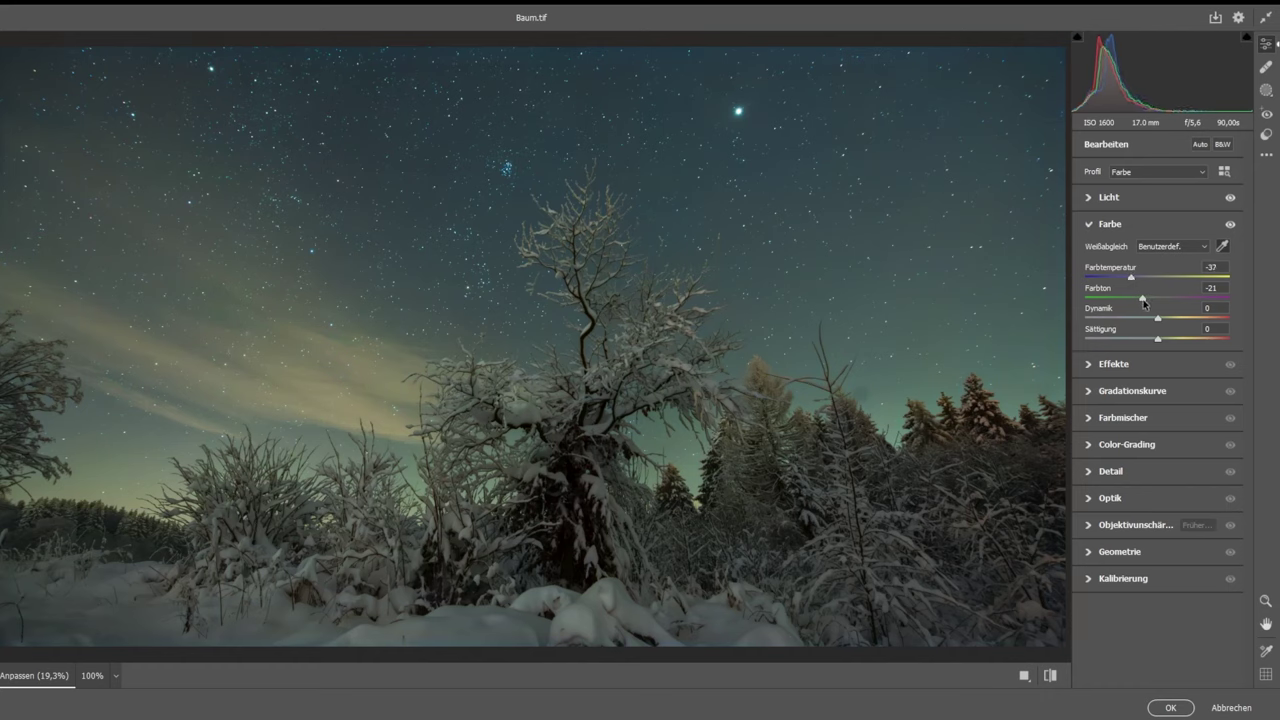
Step: Set the tint (Farbton) to -6 and the colour temperature to -27, and apply the Camera Raw filter
{"action": "left_click_drag", "start_coordinate": [1145, 303], "coordinate": [1154, 307]}
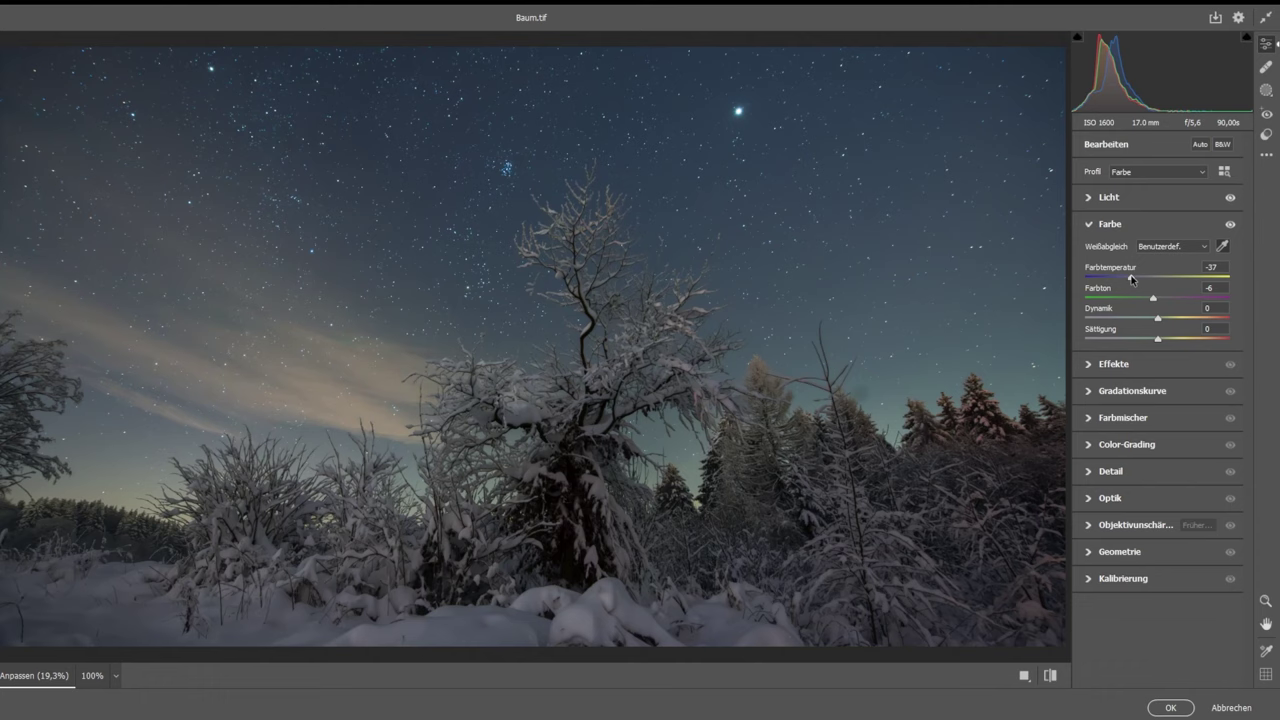
{"action": "left_click_drag", "start_coordinate": [1132, 279], "coordinate": [1139, 282]}
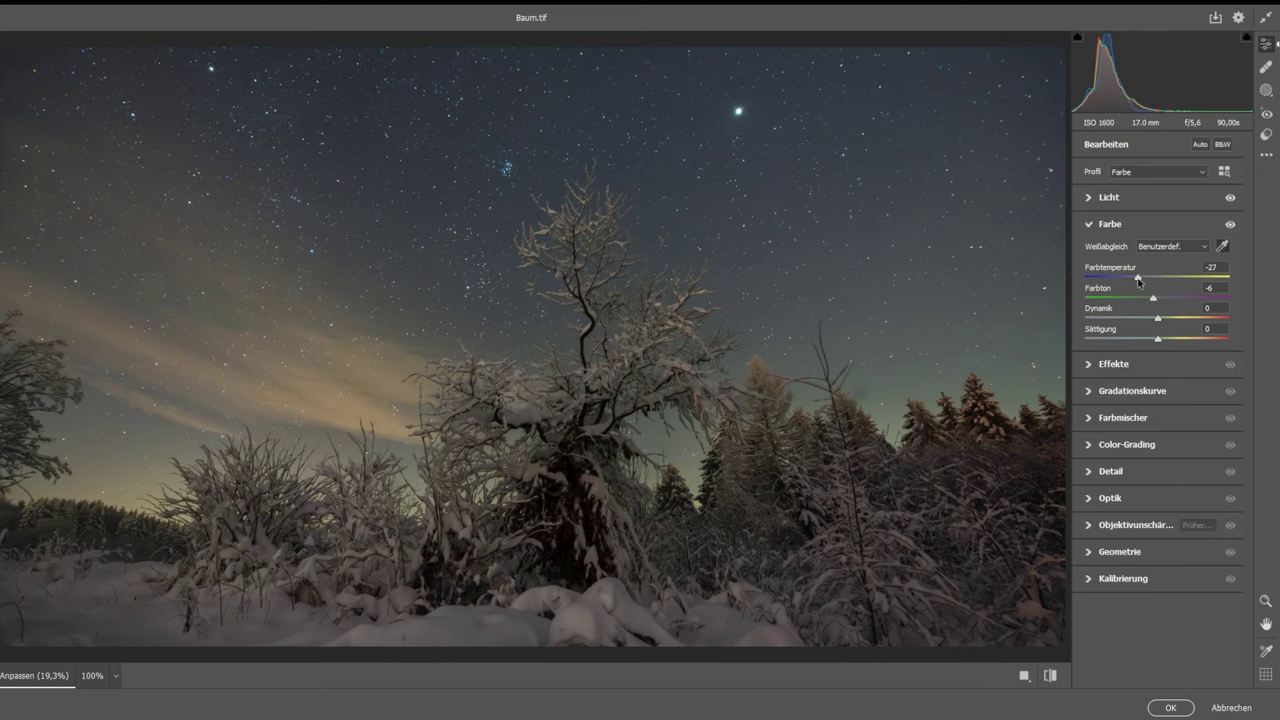
{"action": "left_click", "coordinate": [1171, 708]}
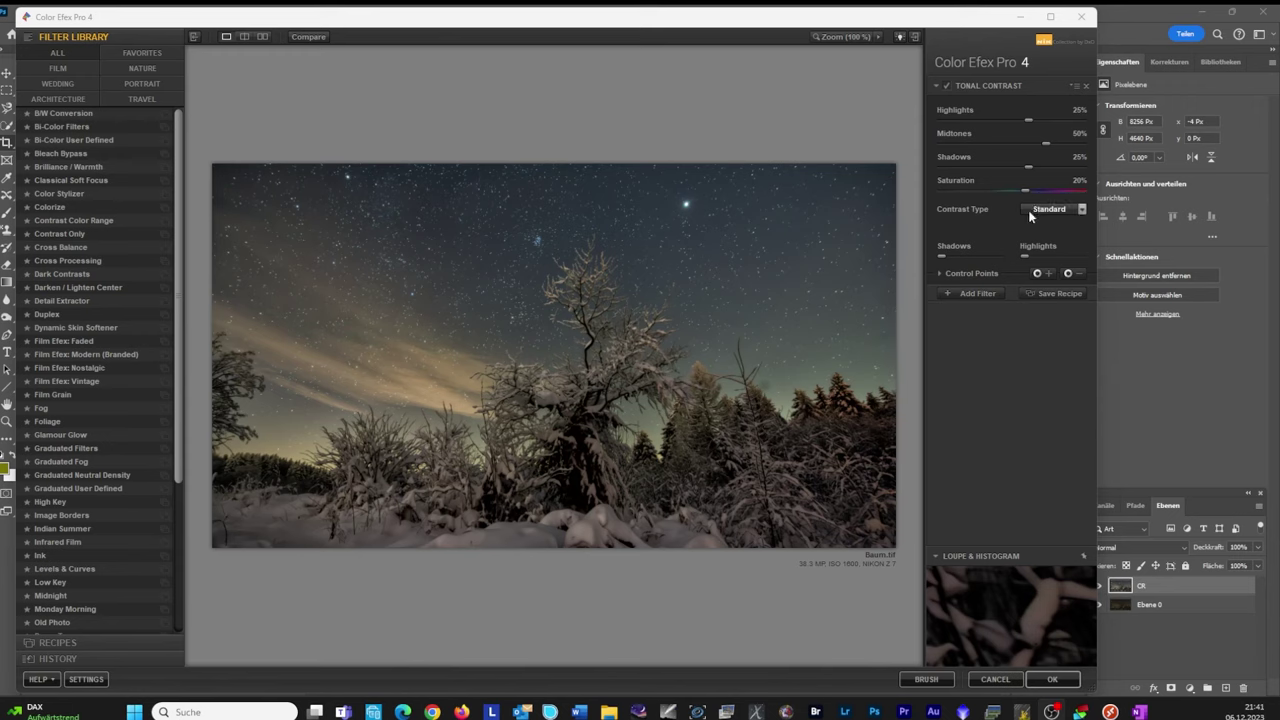
Step: Apply the Color Efex Pro 4 Tonal Contrast filter to the CR layer with the contrast type Fine
{"action": "left_click", "coordinate": [1082, 210]}
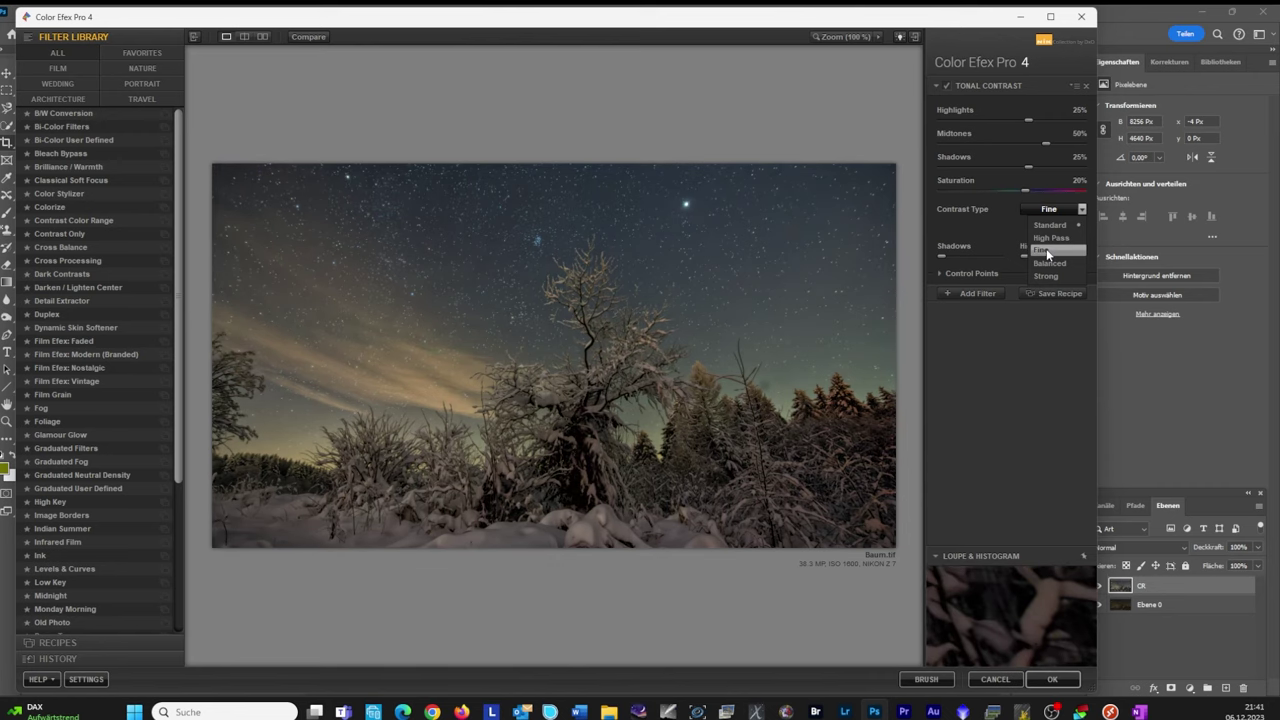
{"action": "left_click", "coordinate": [1046, 248]}
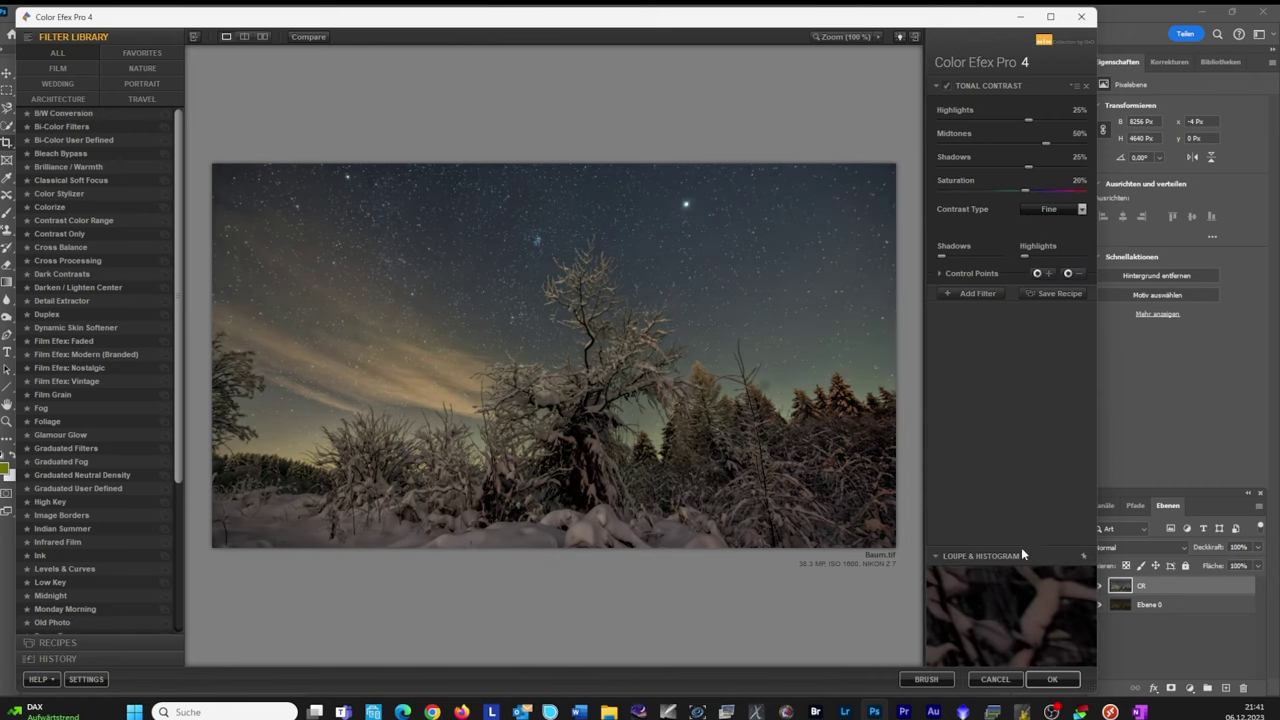
{"action": "left_click", "coordinate": [1062, 686]}
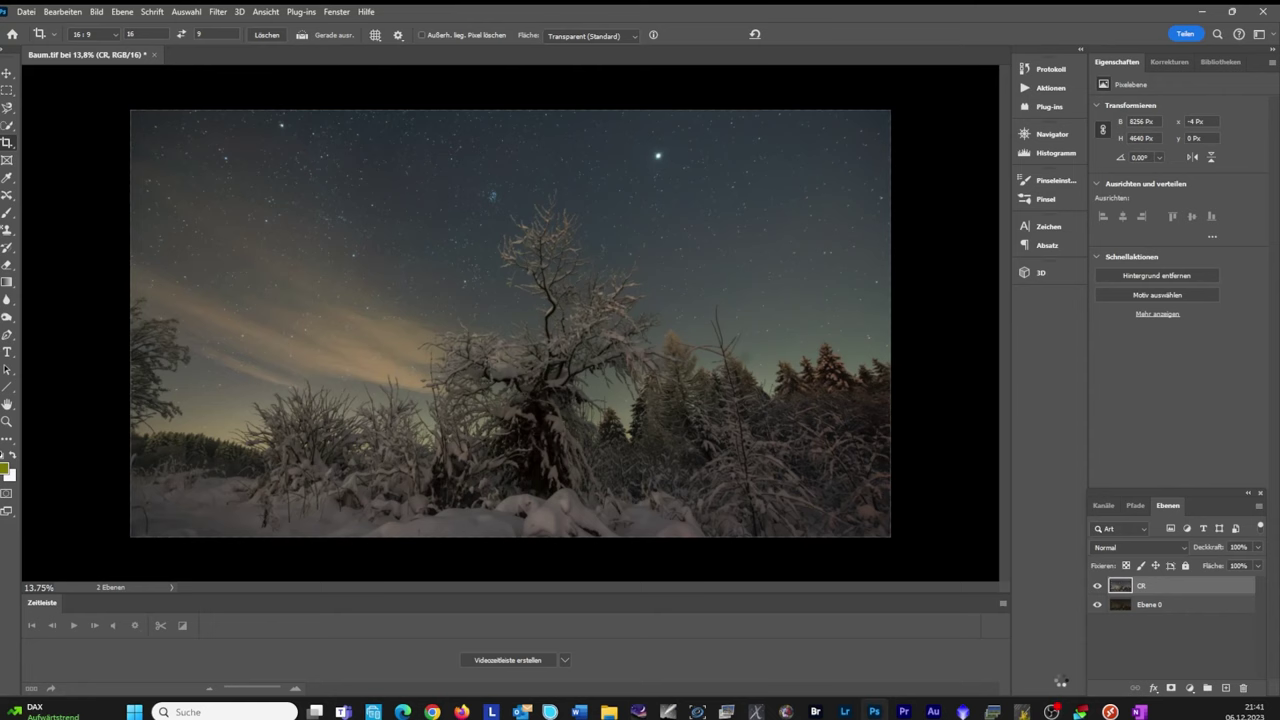